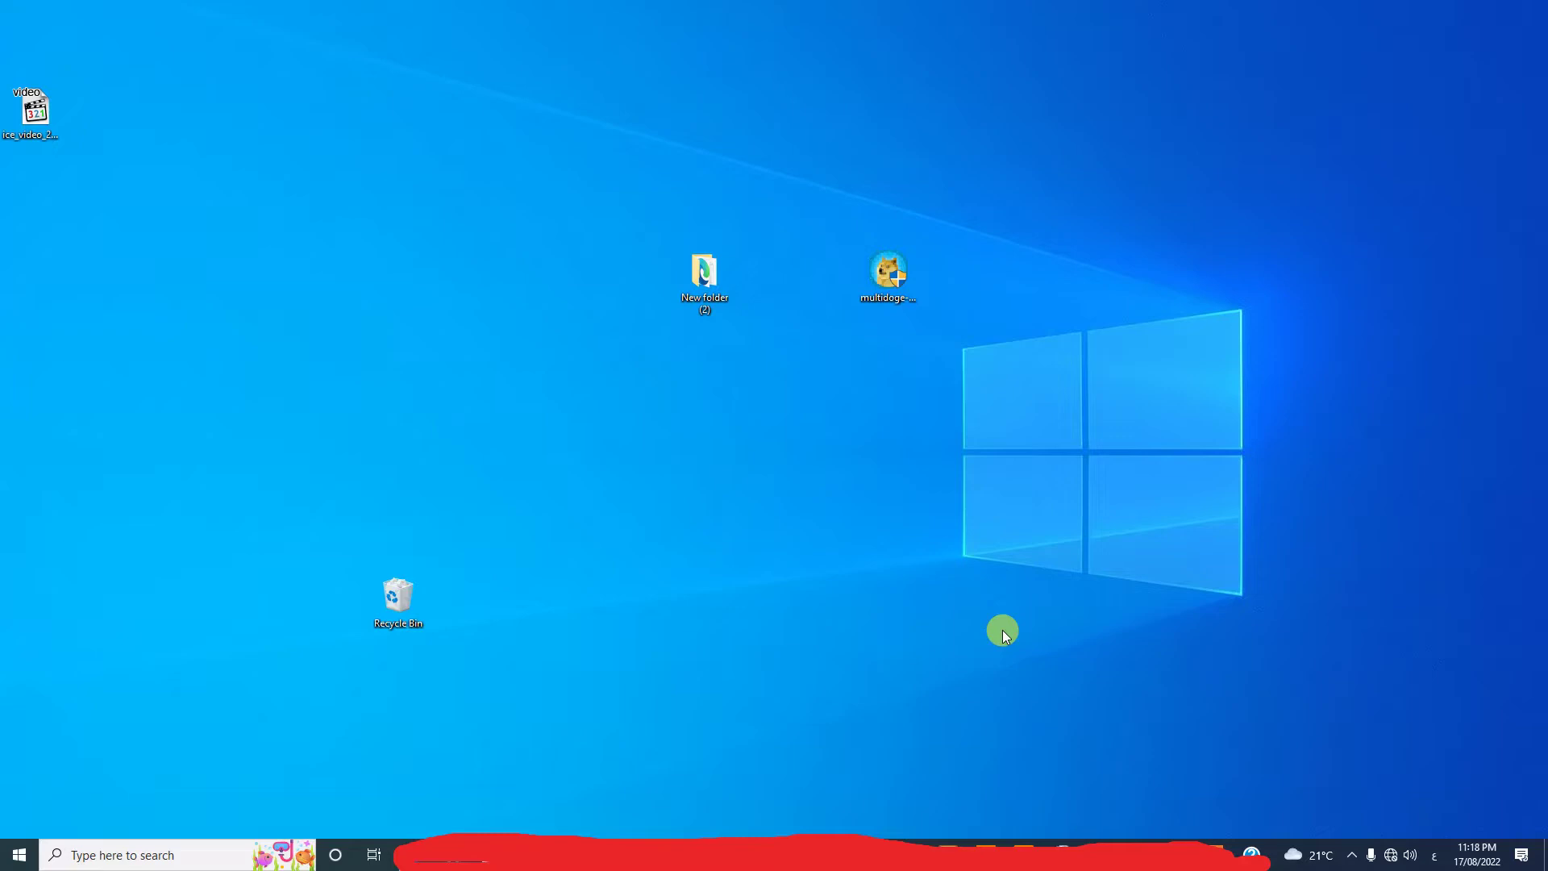
- Launch the MultiDoge installer, approve UAC, and cancel its missing-Java prompt
click(893, 273)
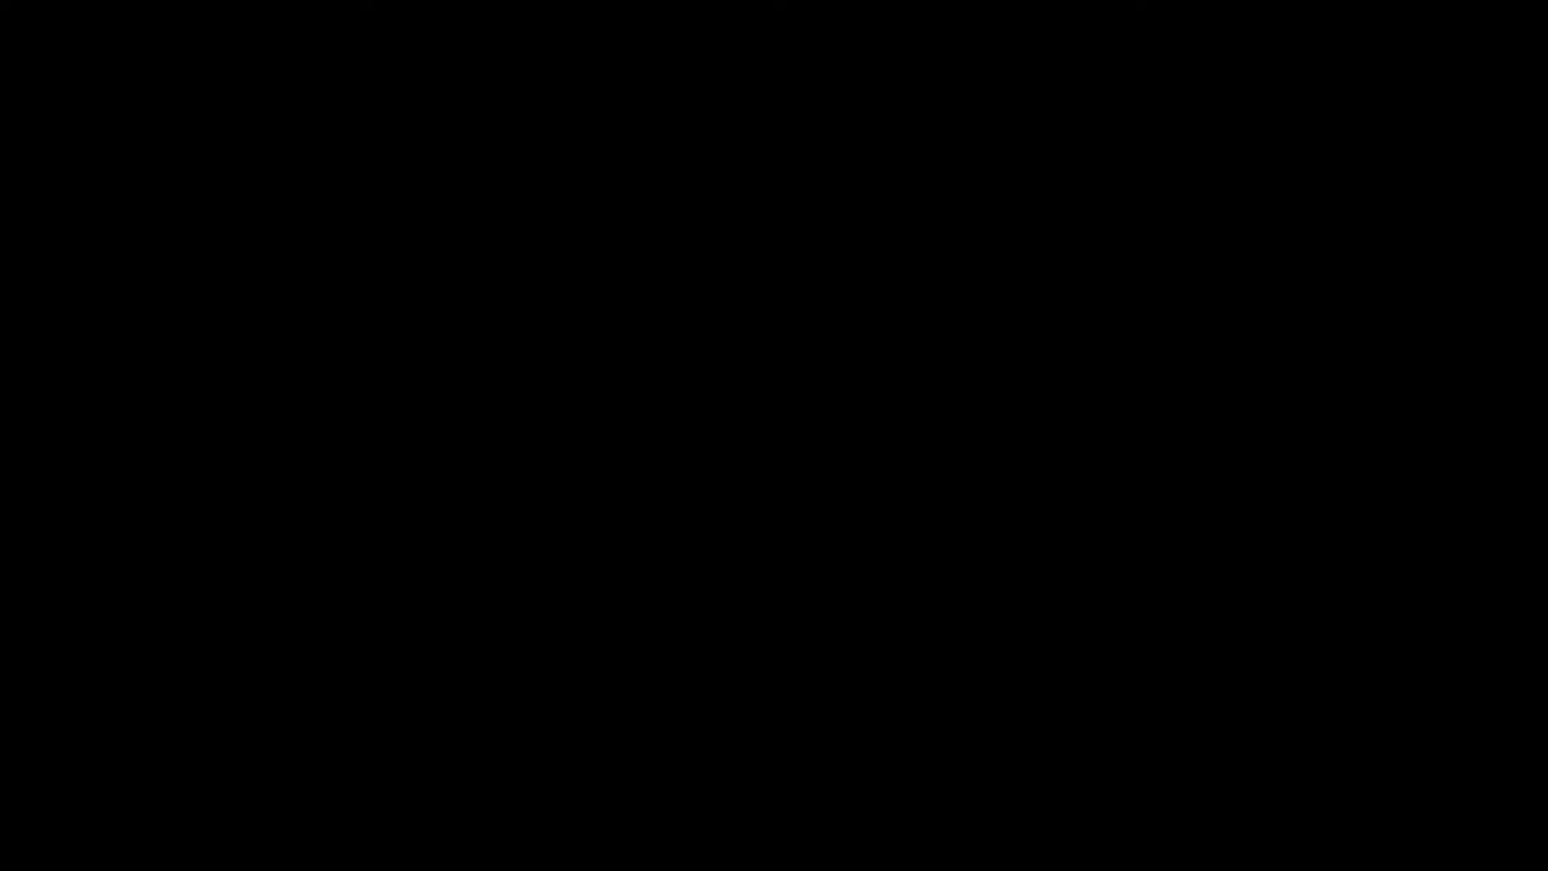
click(697, 553)
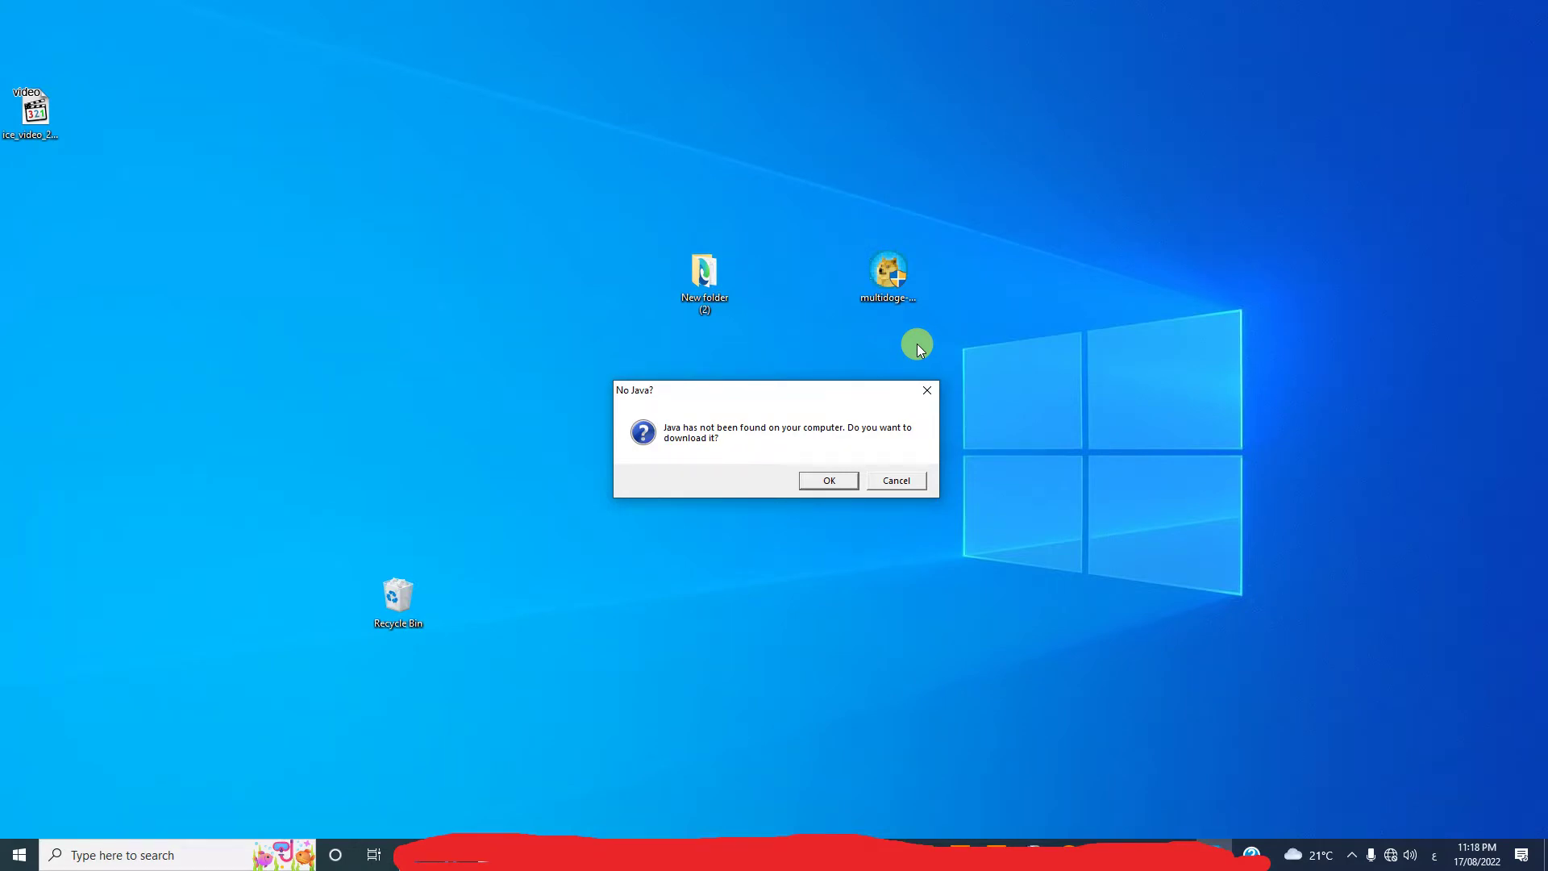
click(887, 480)
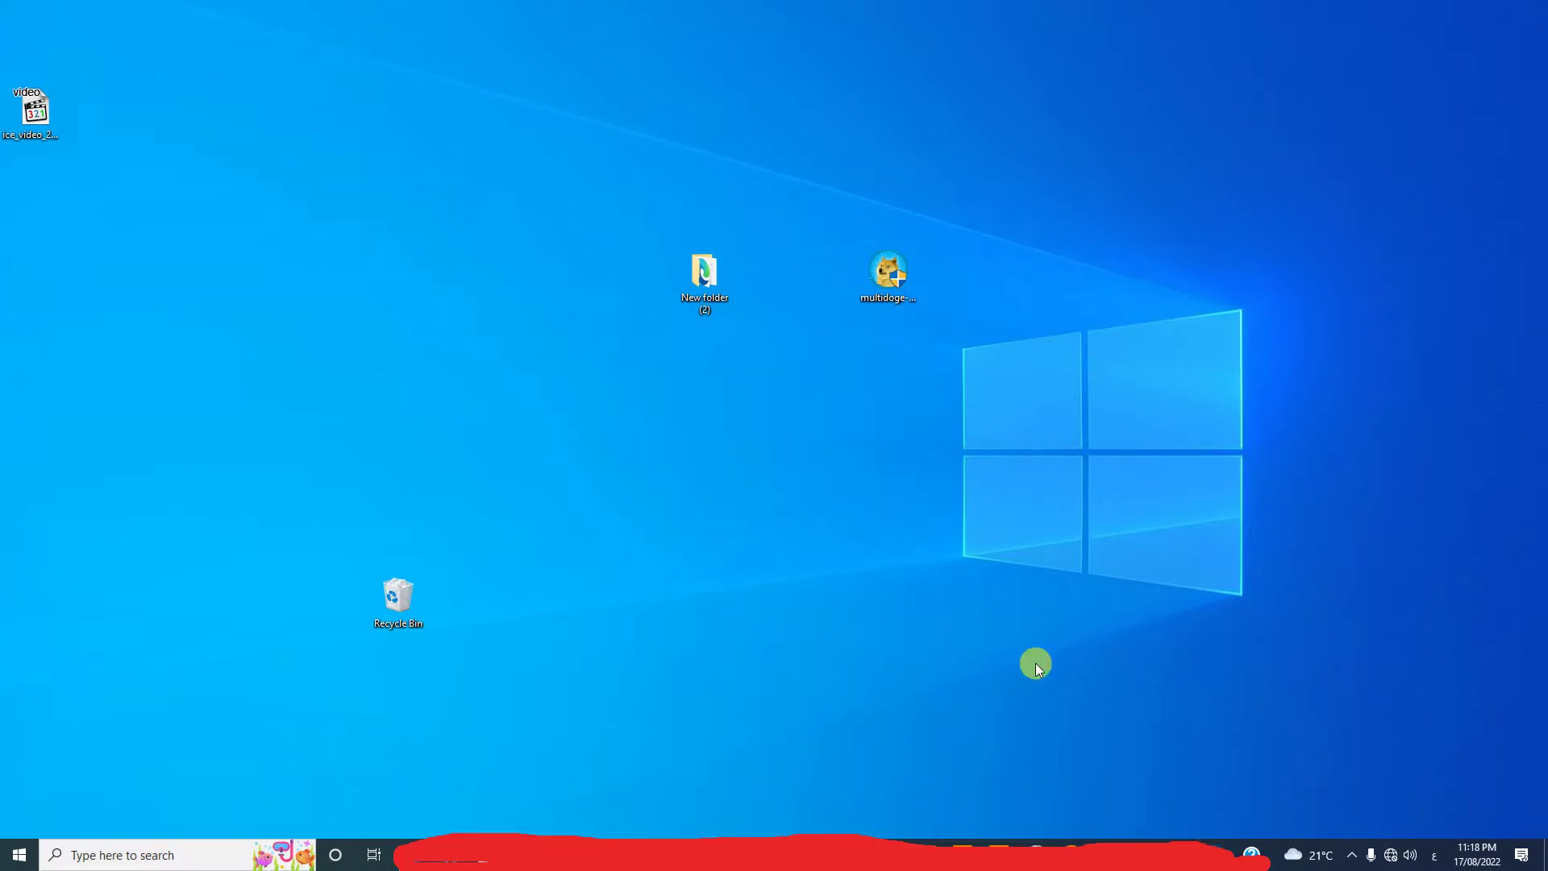
- Dismiss the Avast notifications and open File Explorer at This PC with Win+E
click(1019, 848)
click(997, 849)
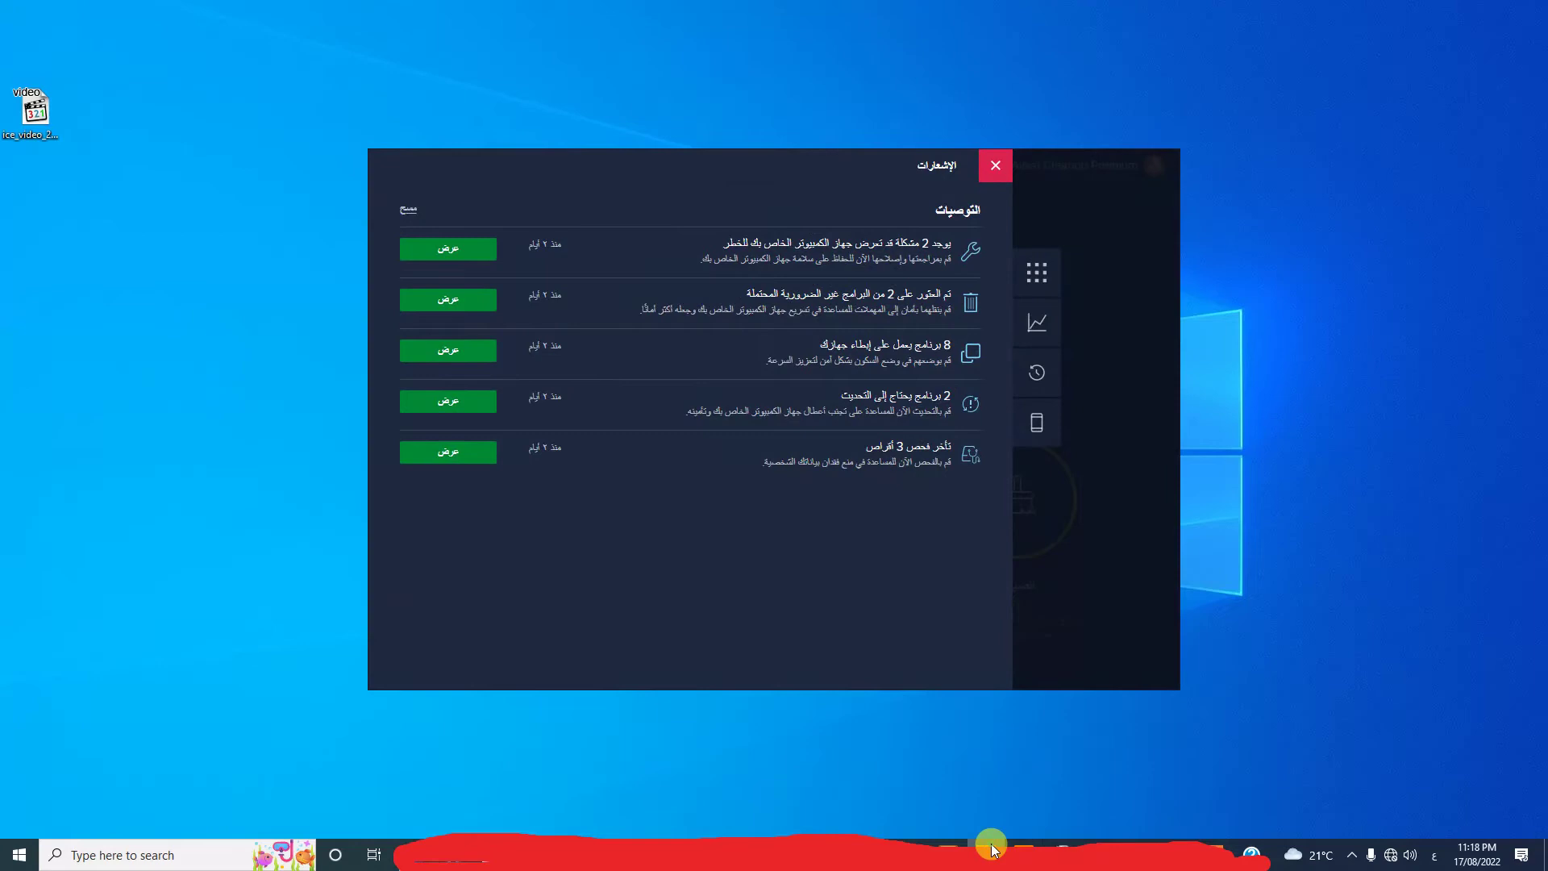
click(992, 848)
mouse_move(1207, 847)
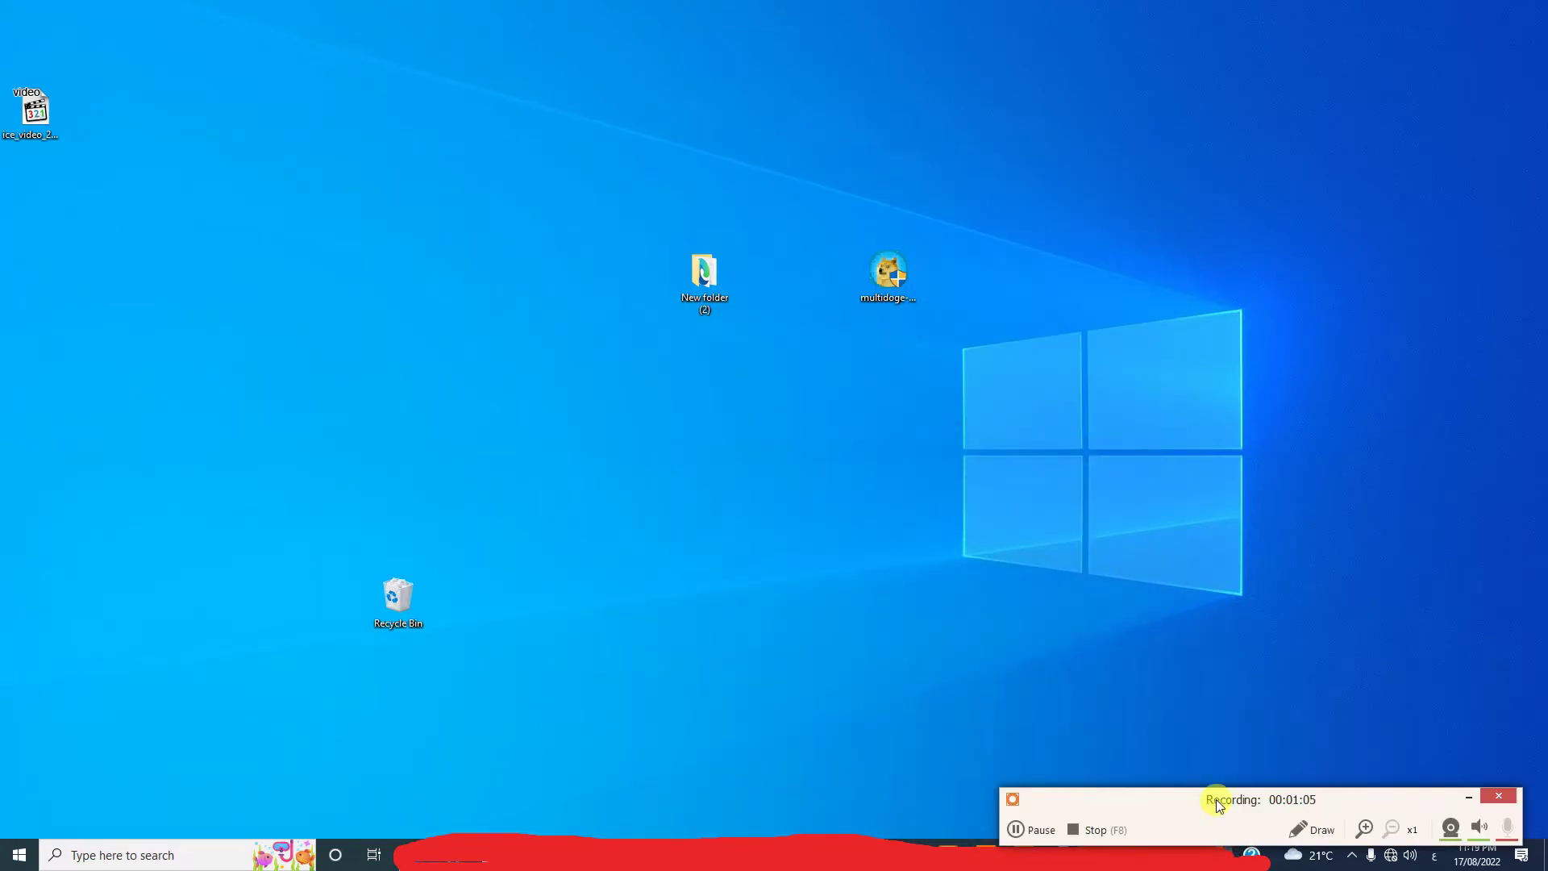
key(super+e)
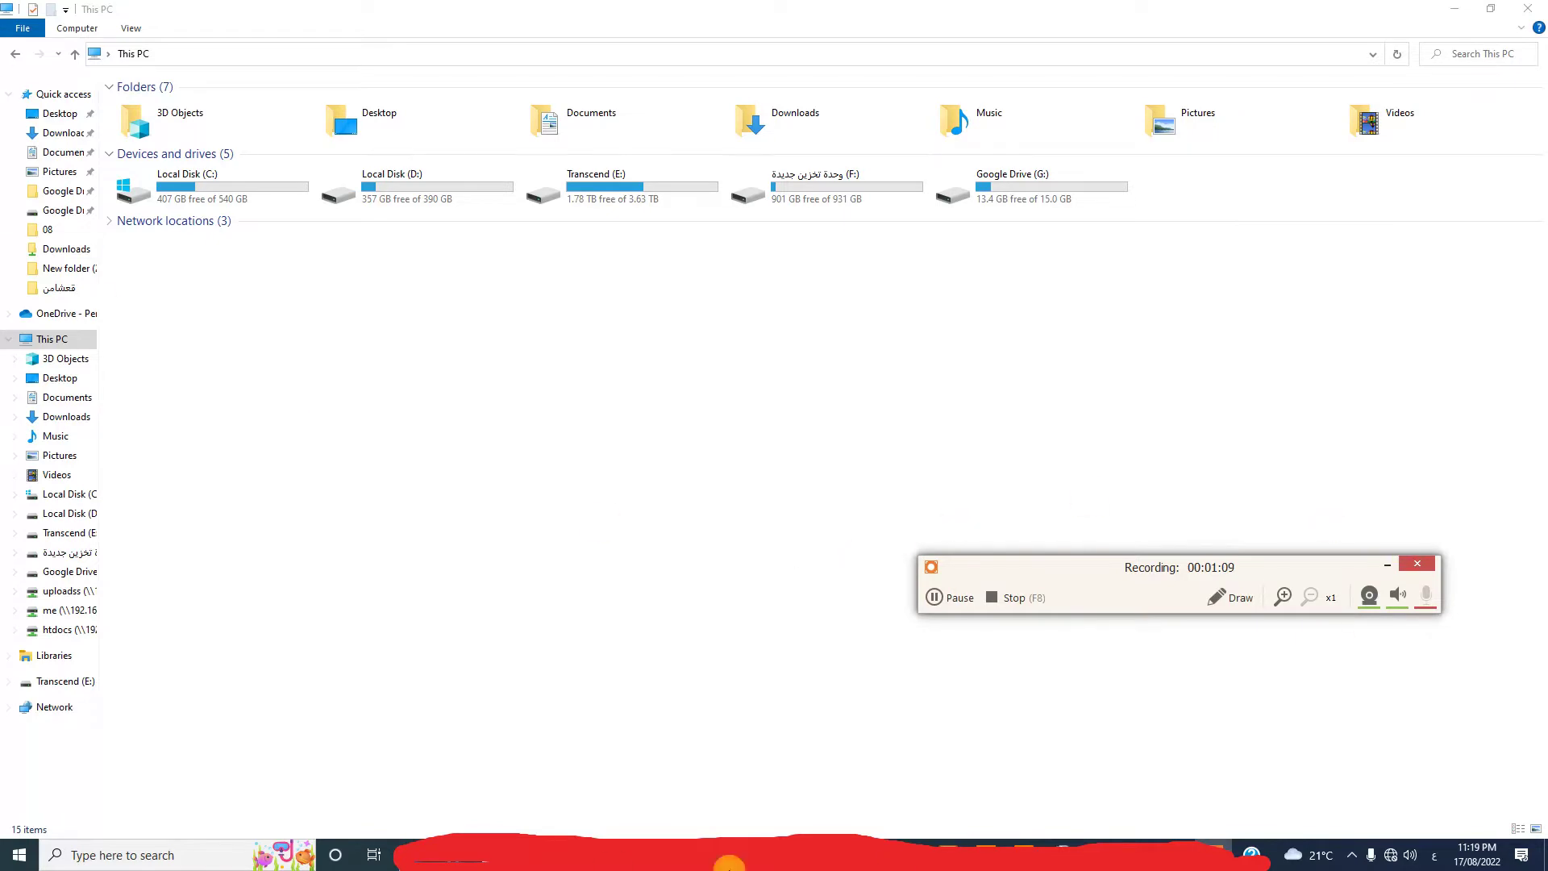
- Open This PC's Properties, scroll the About page to Related settings, and choose Advanced system settings
right_click(64, 342)
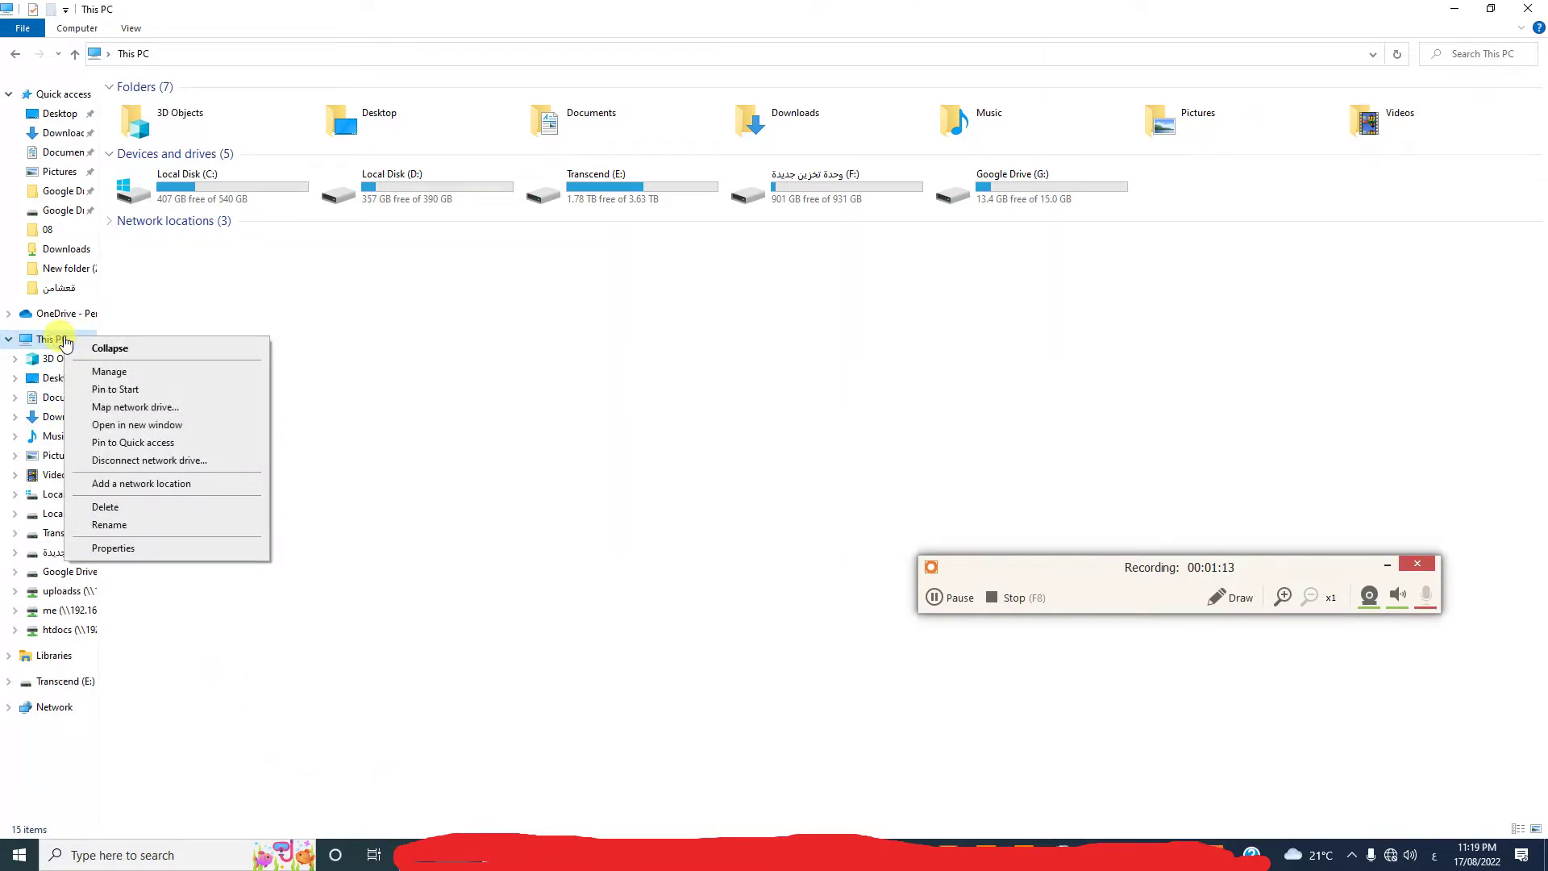
click(142, 547)
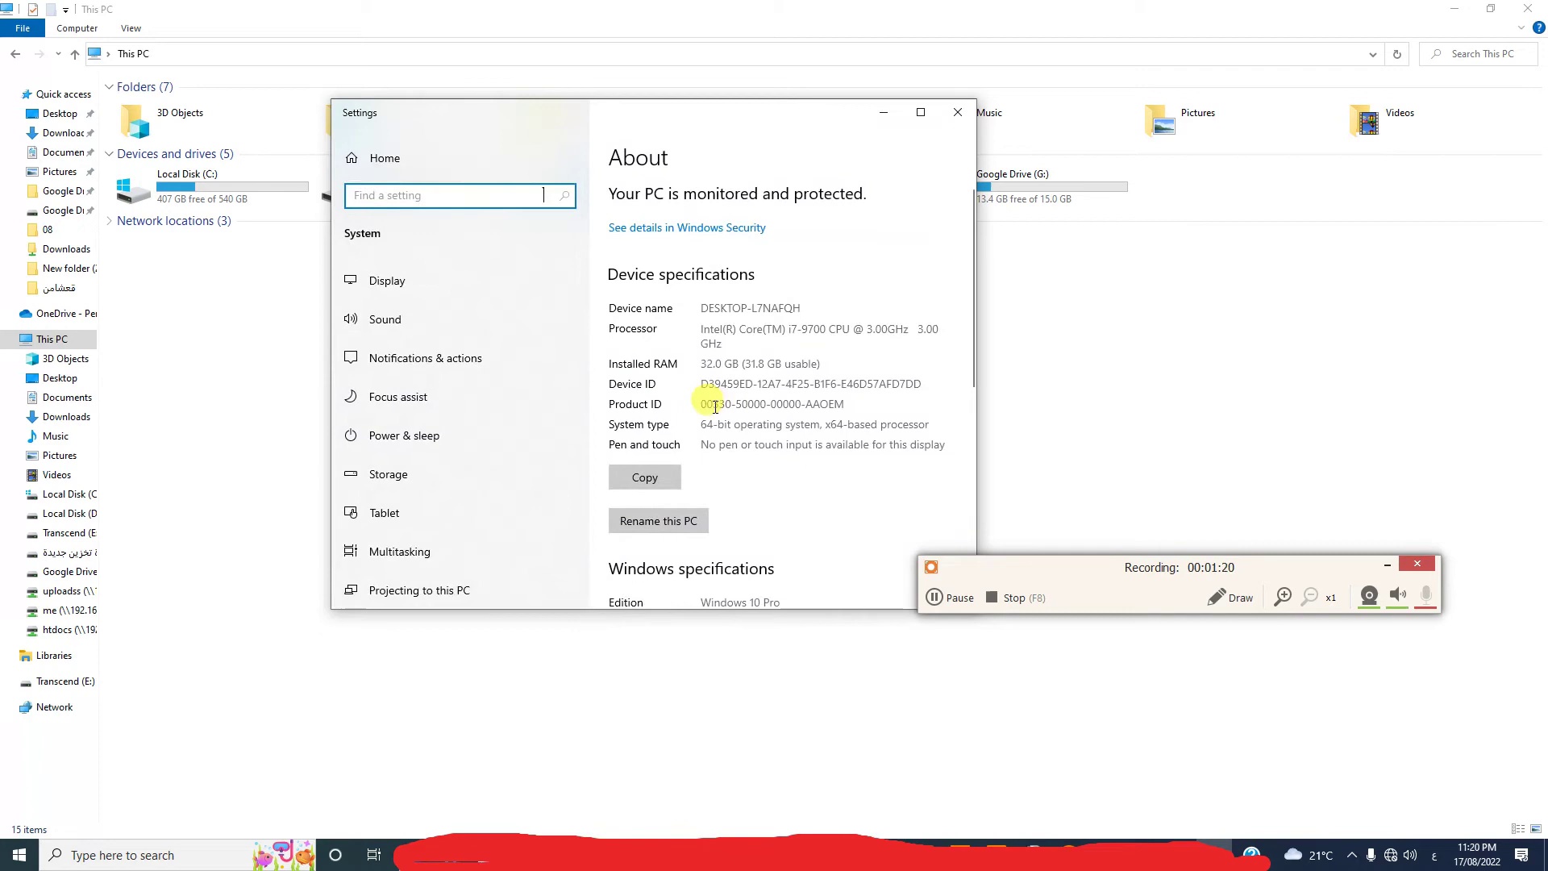
scroll(722, 444, down, 5)
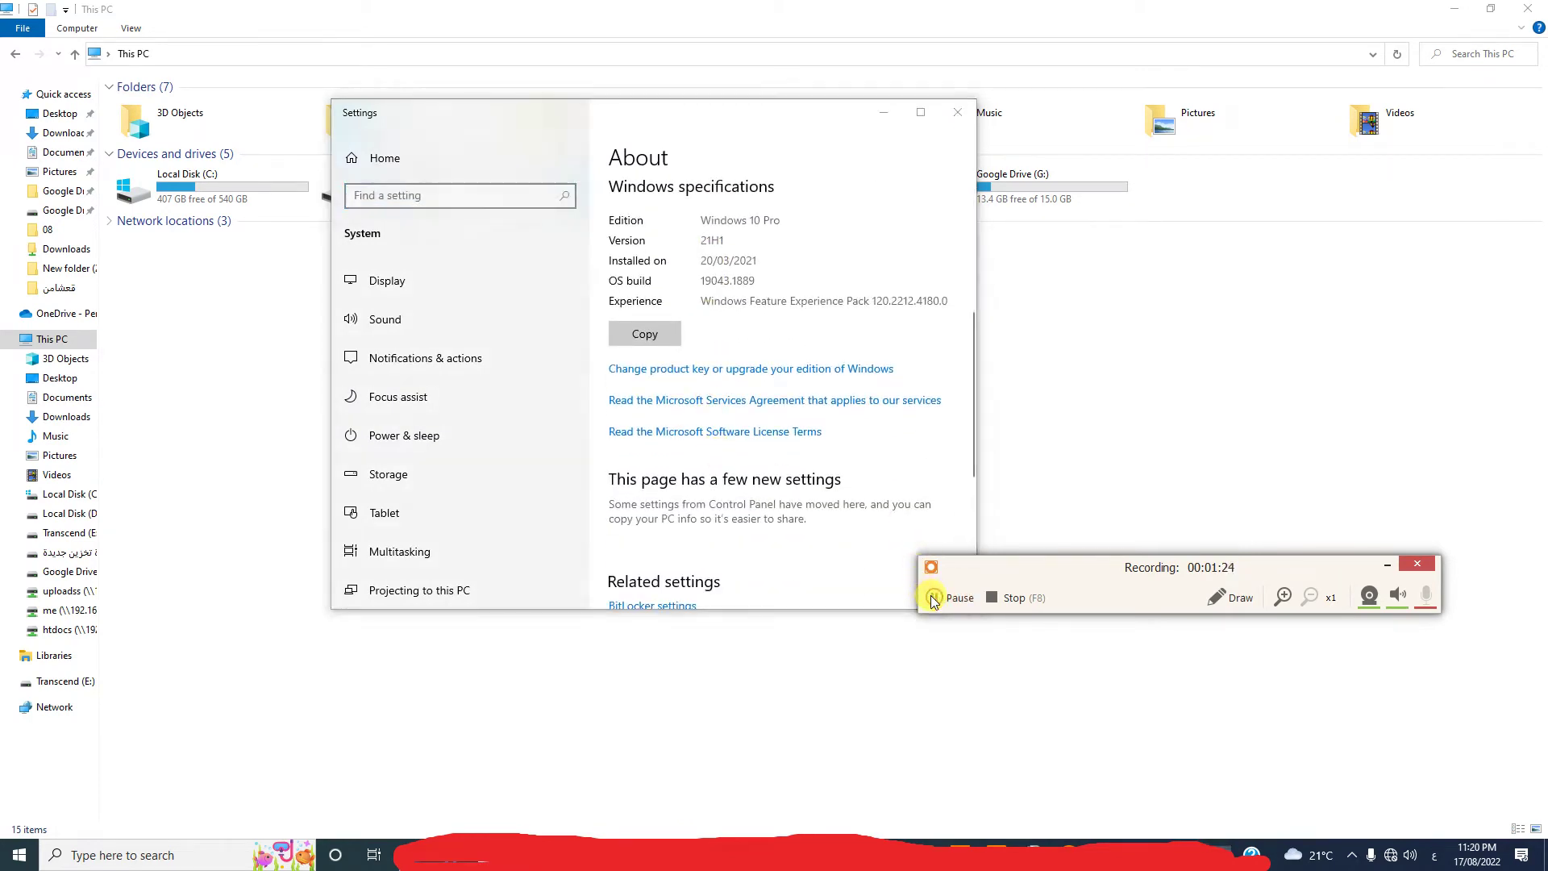
scroll(708, 538, down, 3)
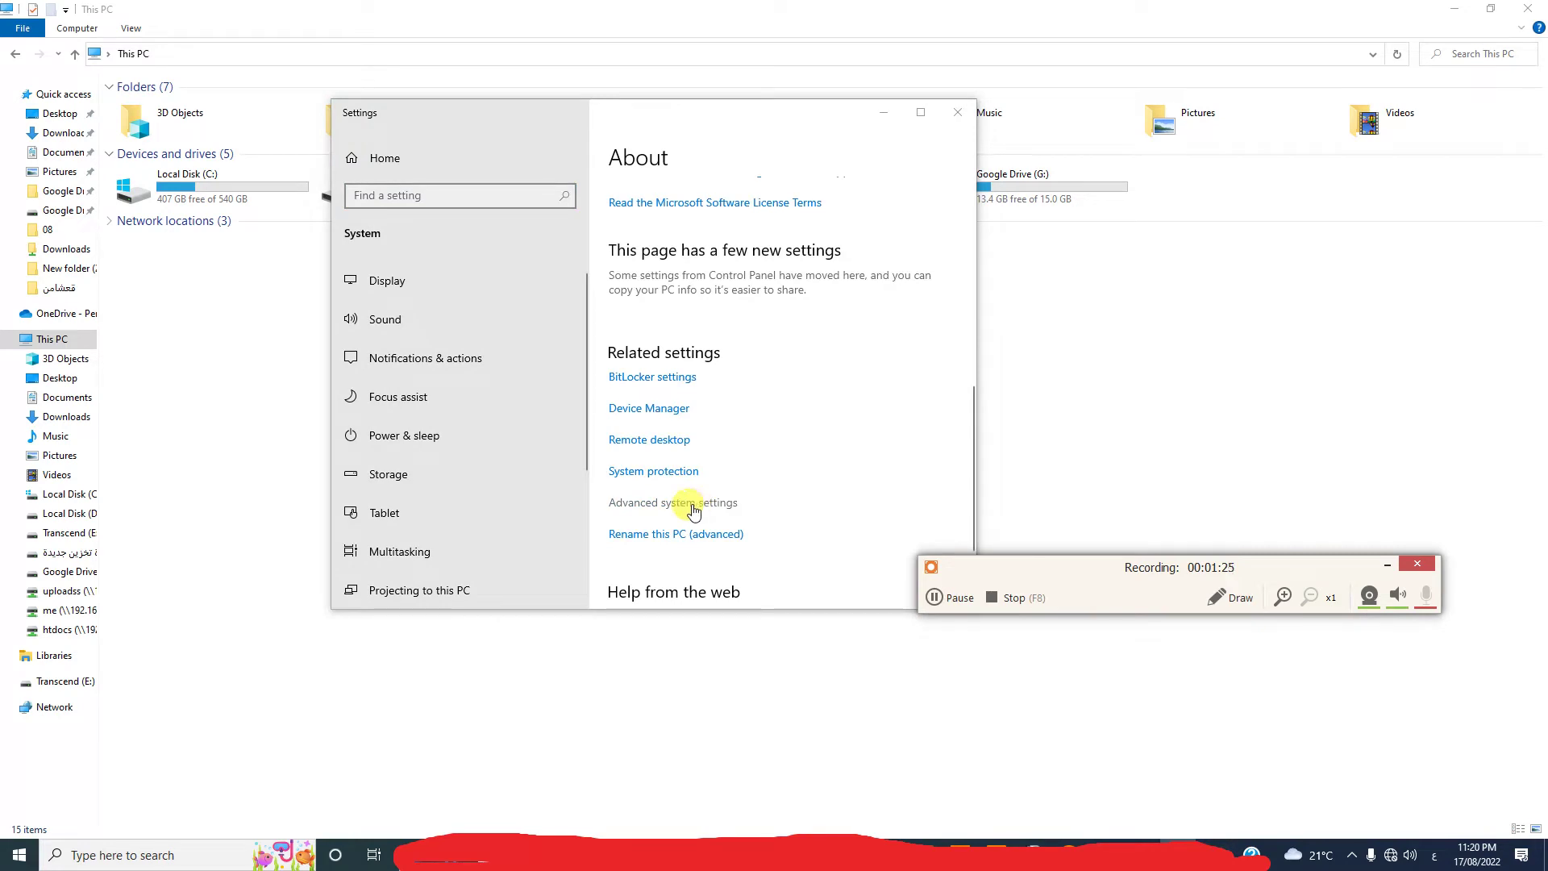
click(693, 508)
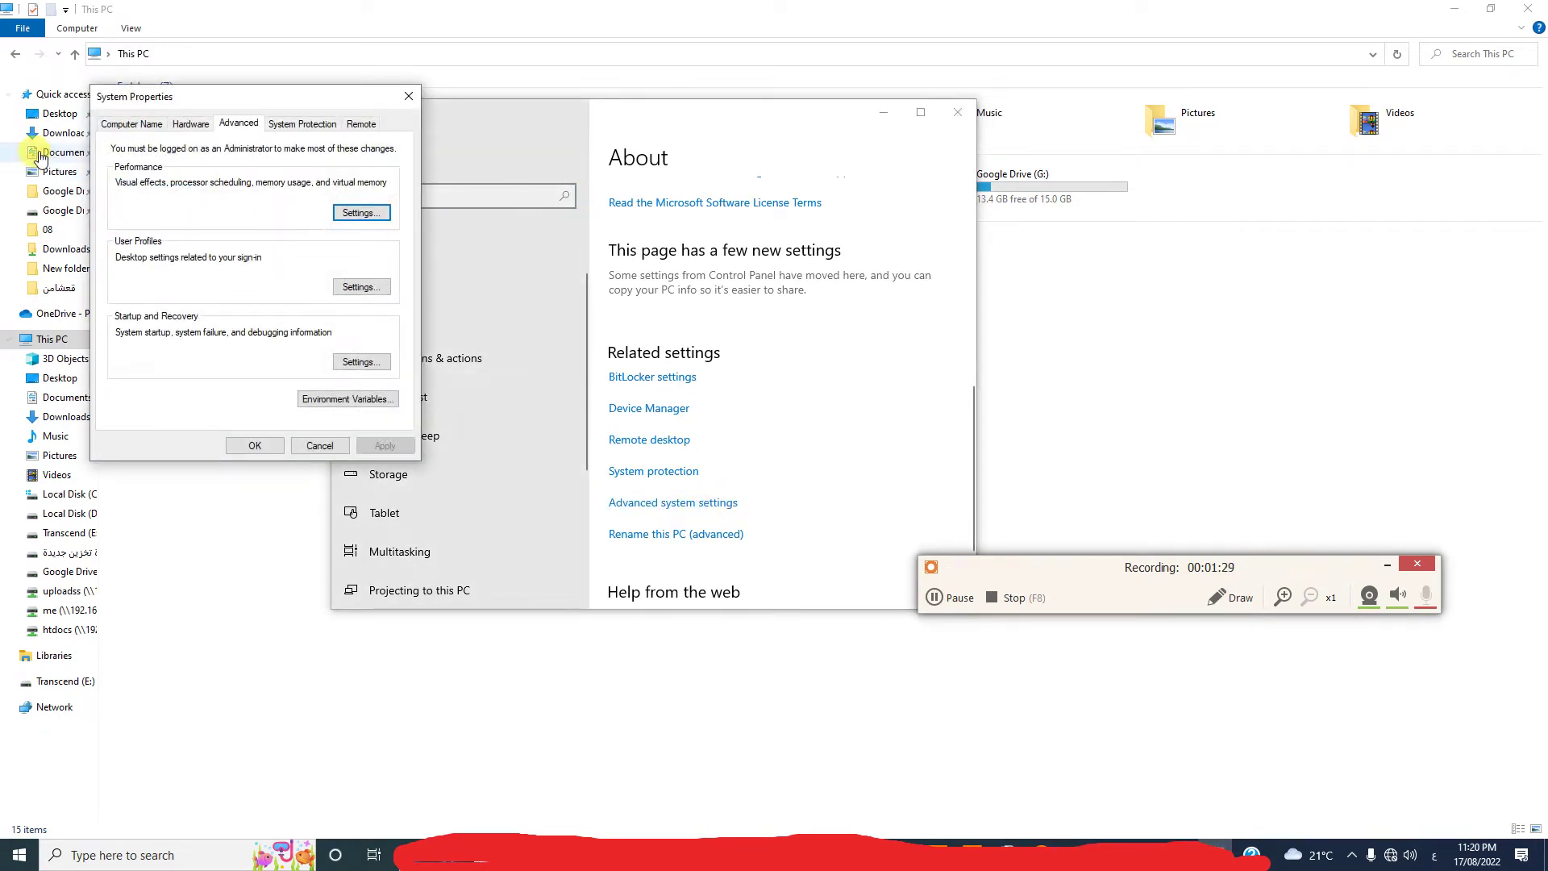
- Move System Properties to the right, open Environment Variables, and bring up the JAVA_HOME Notepad notes
drag(236, 98, 719, 108)
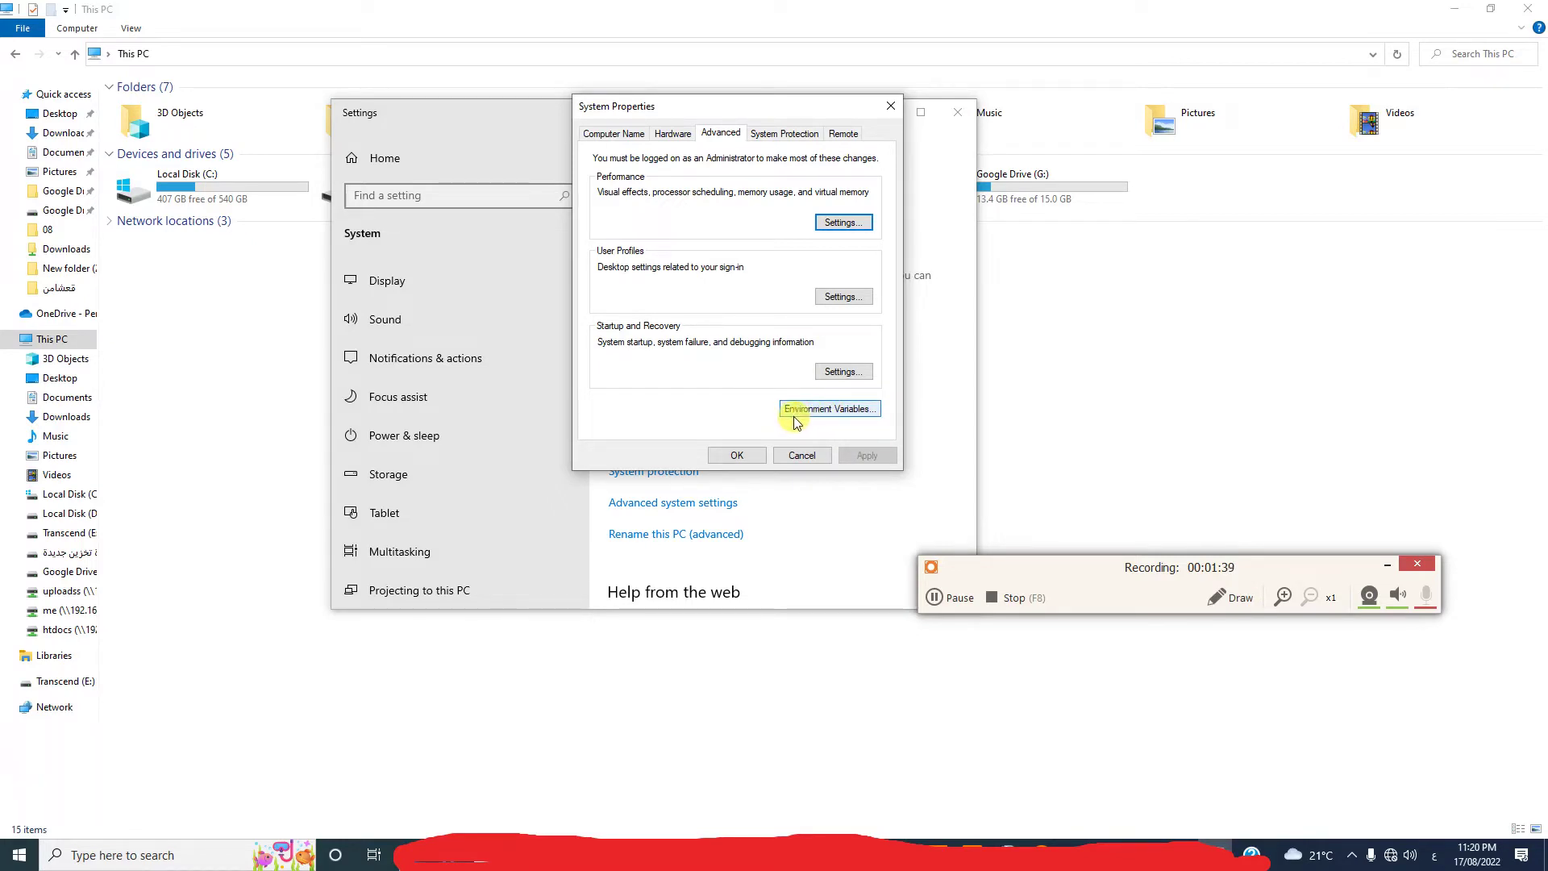
click(821, 410)
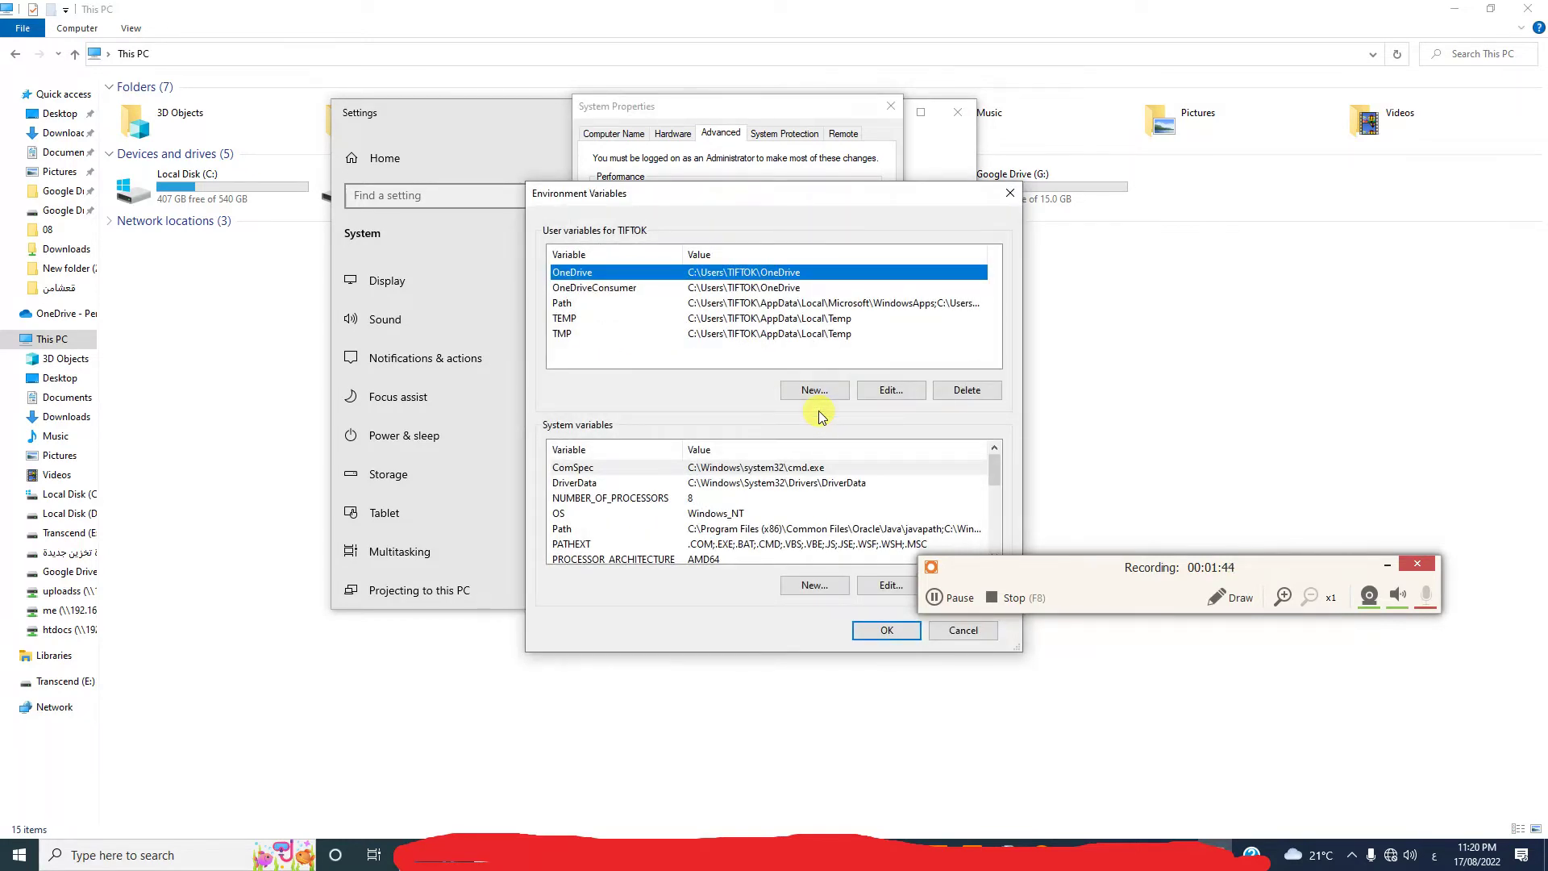
click(936, 598)
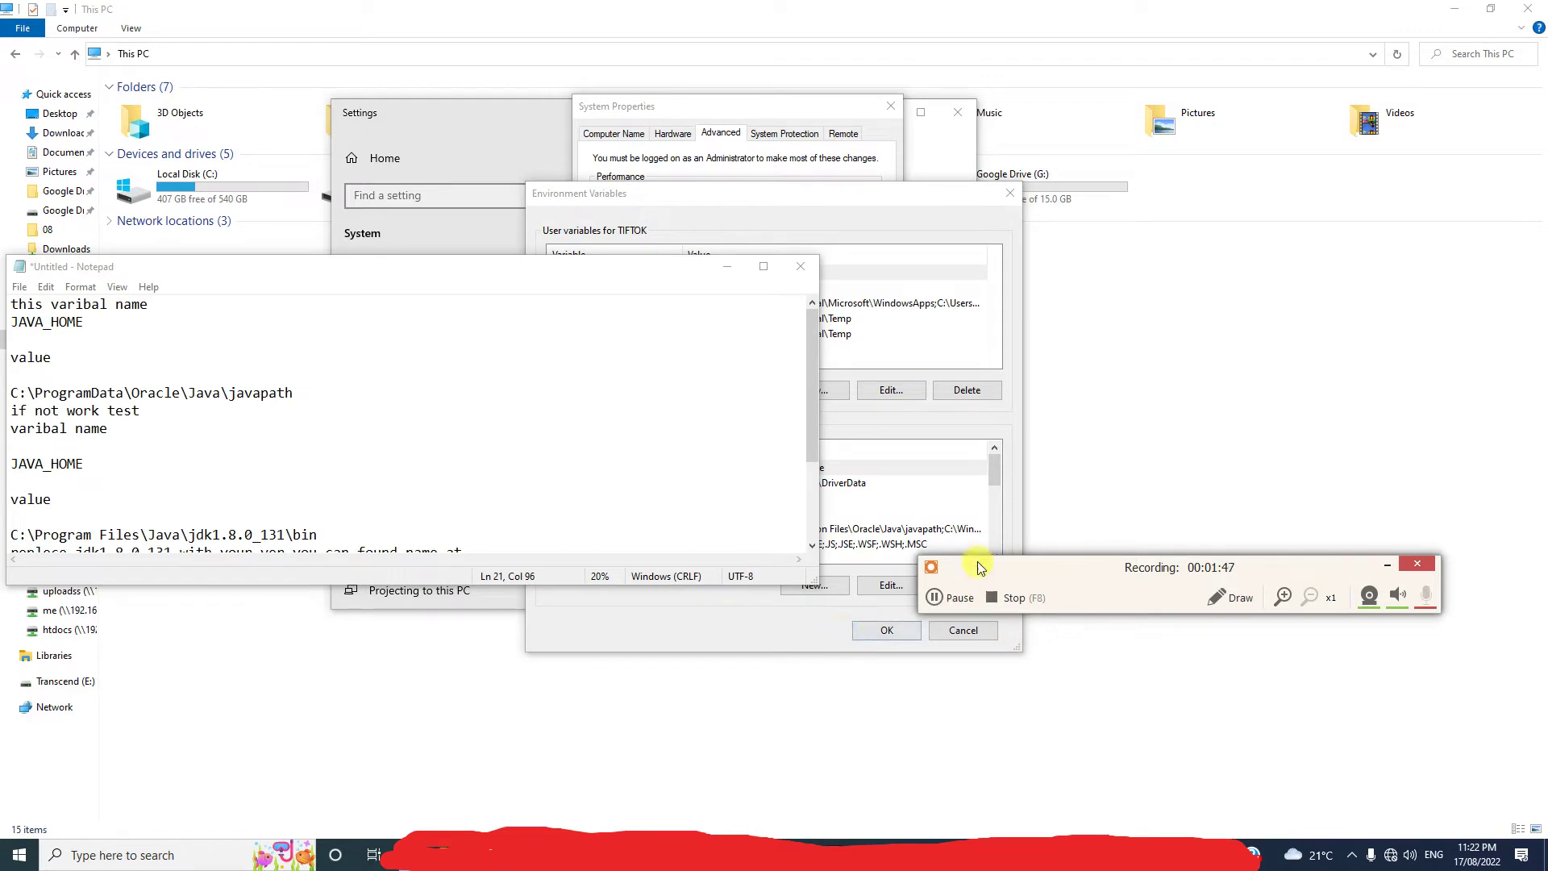
- Park the notes at the upper right, copy JAVA_HOME from them, and return to Environment Variables
drag(472, 269, 1354, 81)
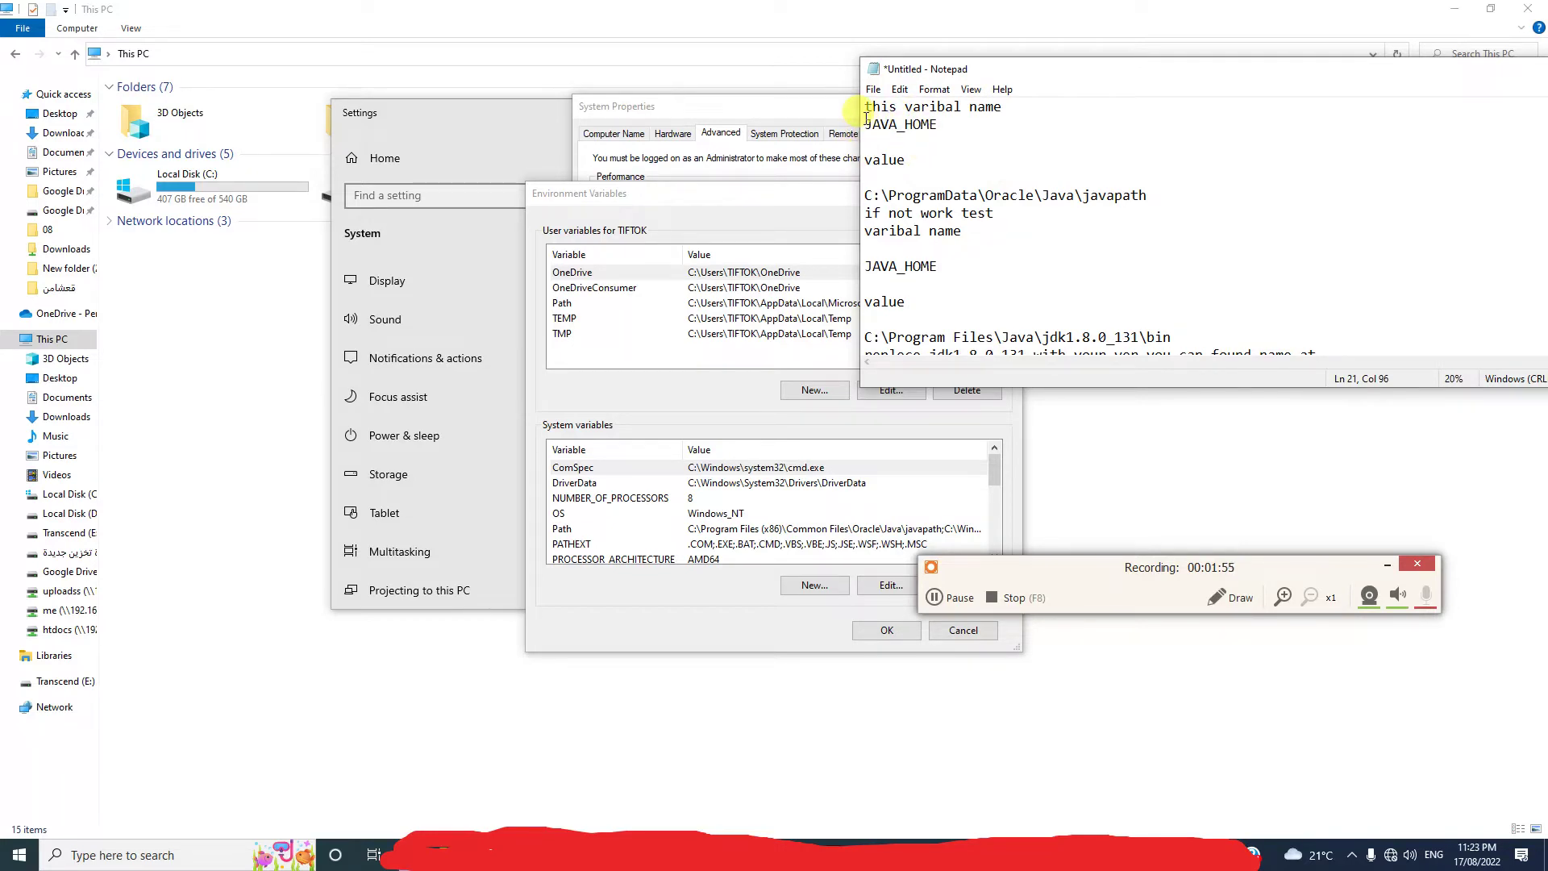
mouse_move(866, 118)
mouse_down()
mouse_move(1033, 98)
mouse_move(847, 121)
mouse_up()
key(ctrl+c)
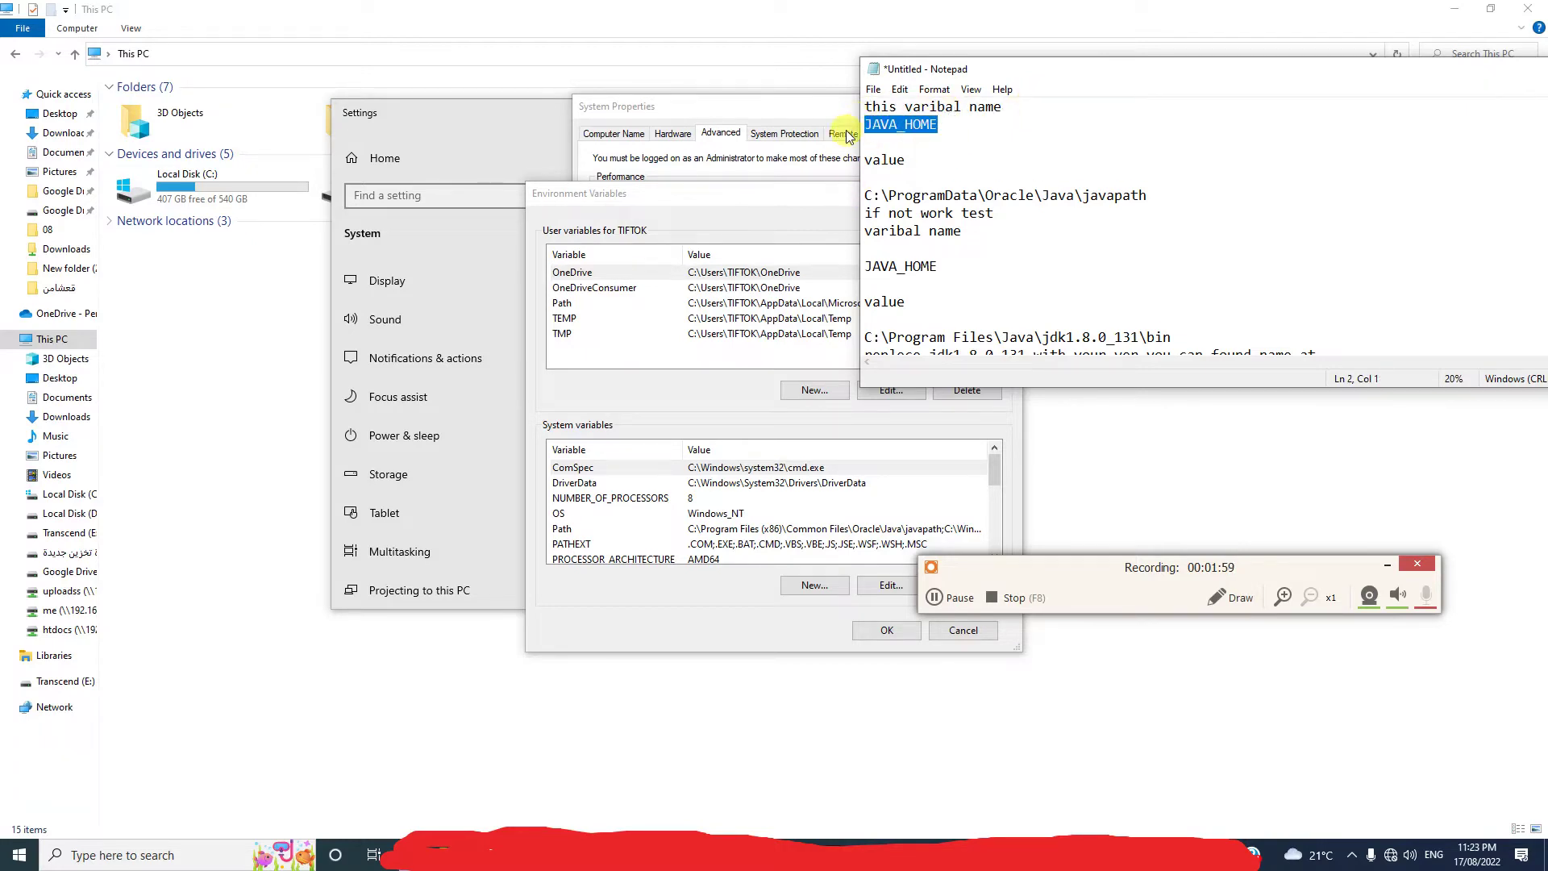
click(666, 364)
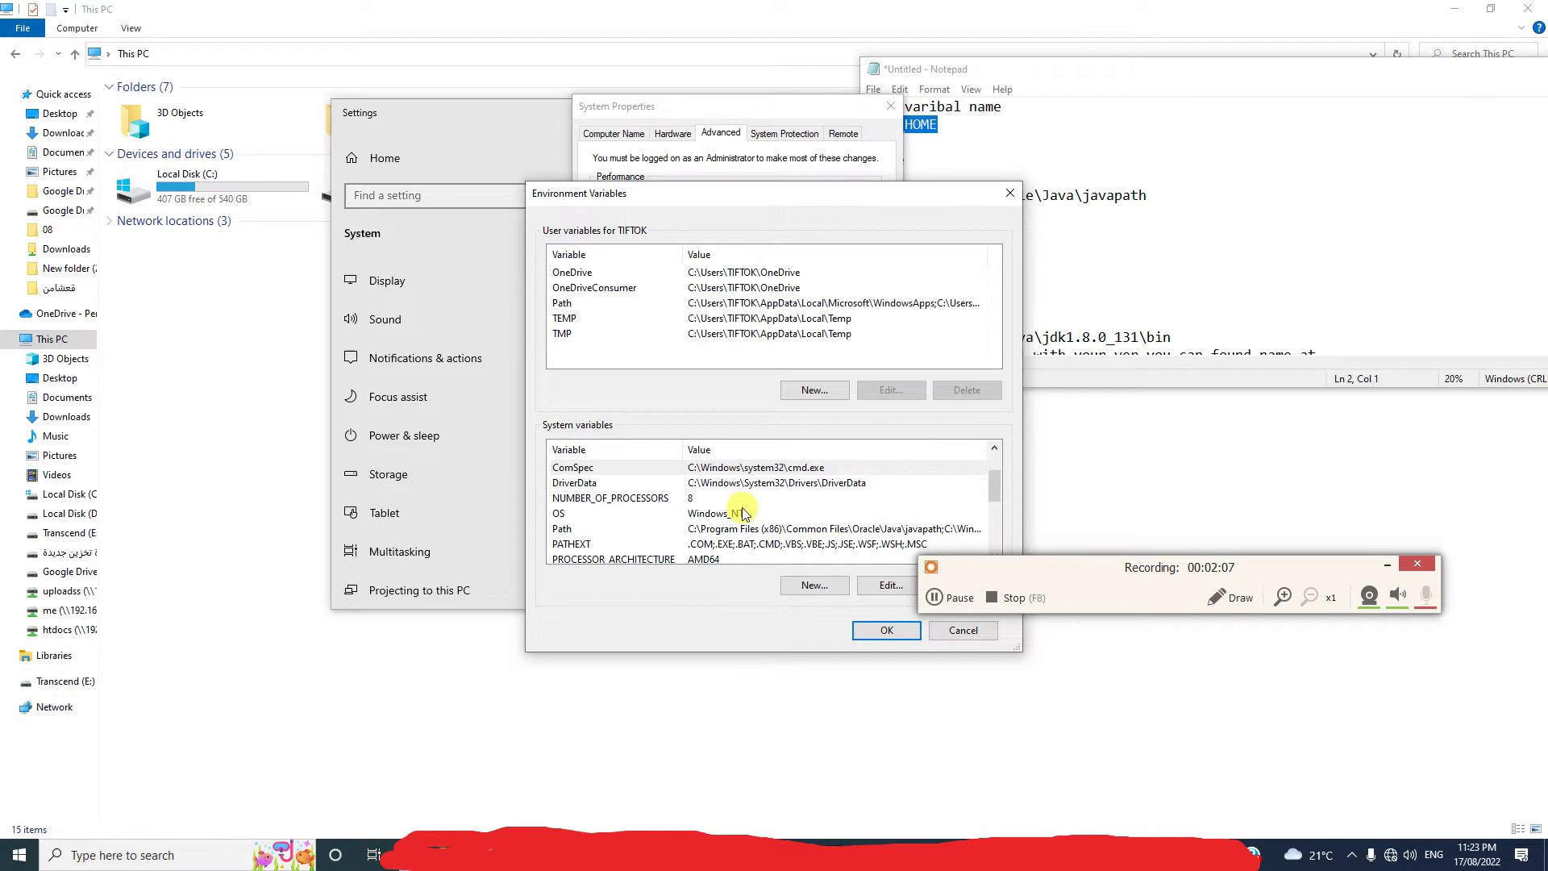
scroll(742, 504, down, 4)
scroll(742, 523, up, 4)
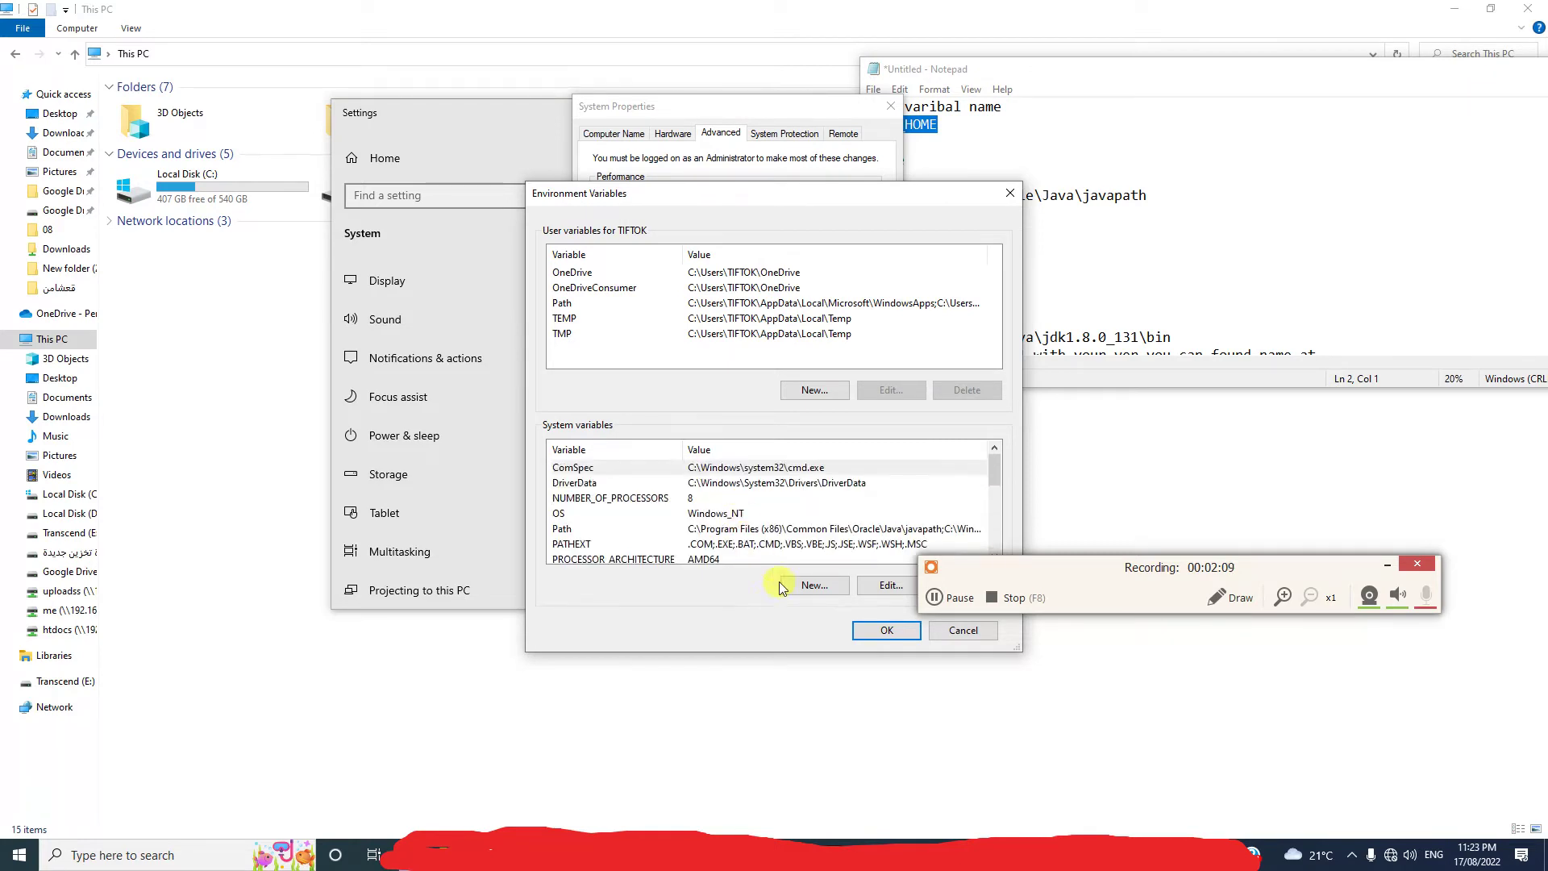
- Start a new system variable named JAVA_HOME and copy the javapath line from the notes
click(815, 585)
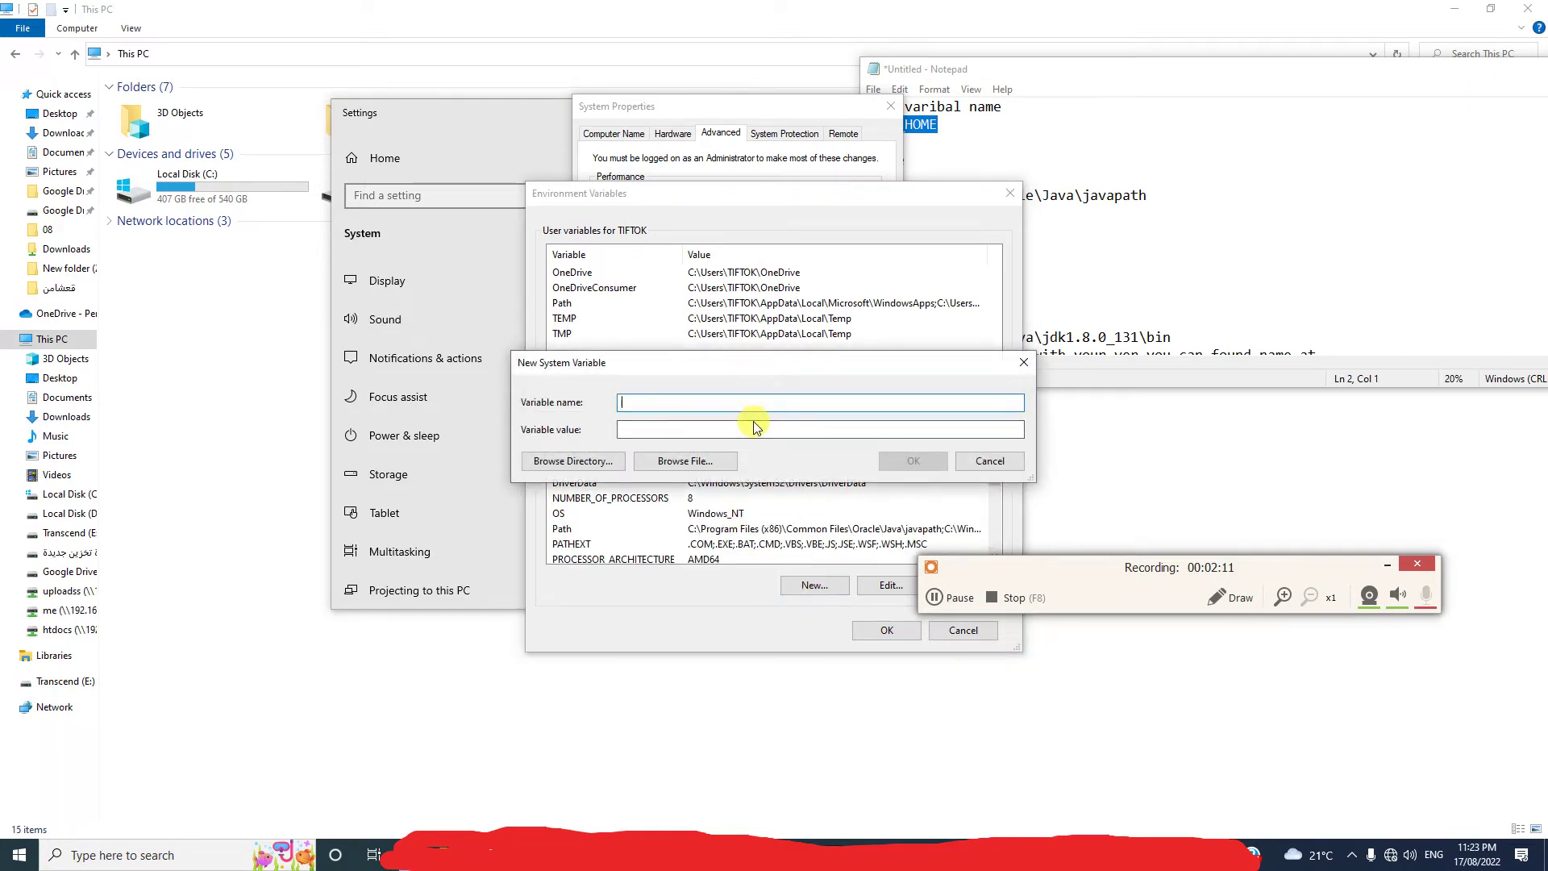
key(ctrl+v)
click(1085, 158)
drag(1076, 195, 1034, 195)
drag(1147, 196, 856, 196)
key(ctrl+c)
- Set its value to C:\ProgramData\Oracle\Java\javapath, save it, and close Environment Variables
click(743, 377)
click(879, 430)
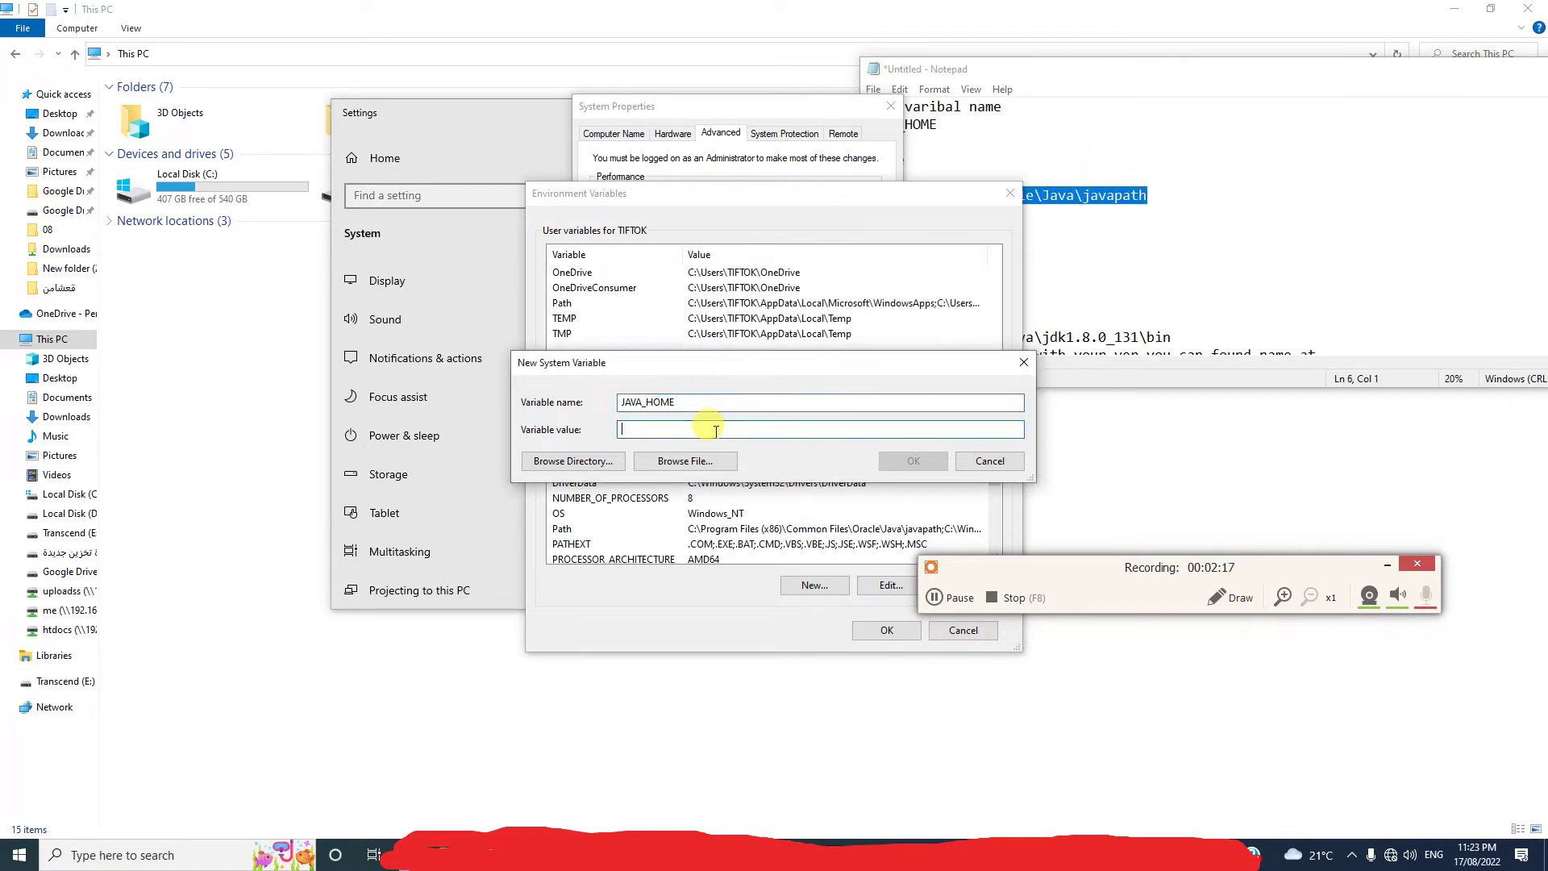
key(ctrl+v)
click(905, 461)
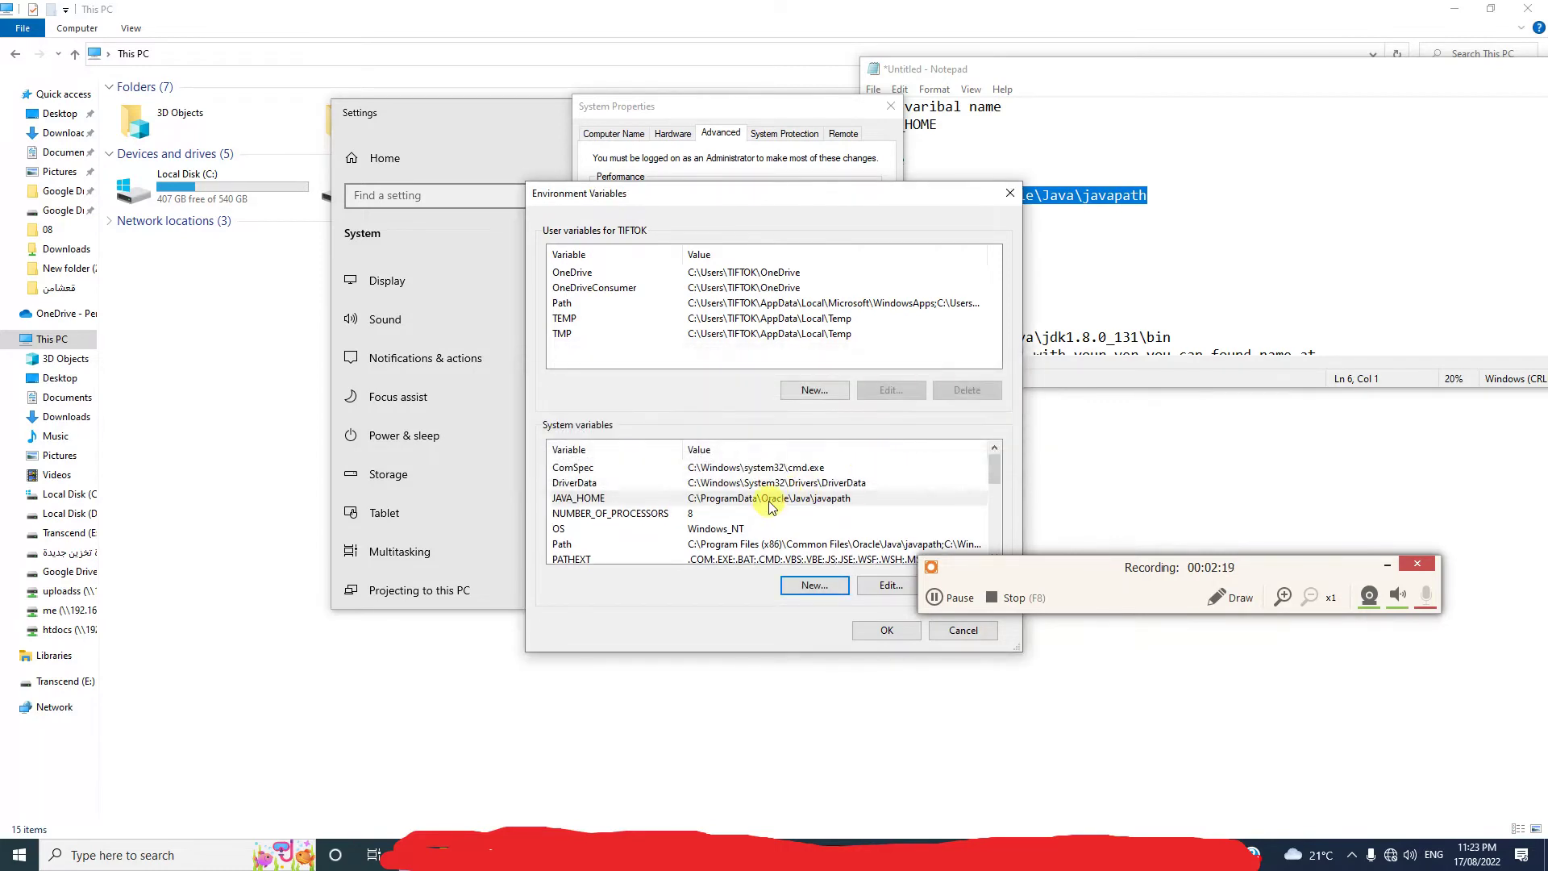
scroll(815, 504, down, 4)
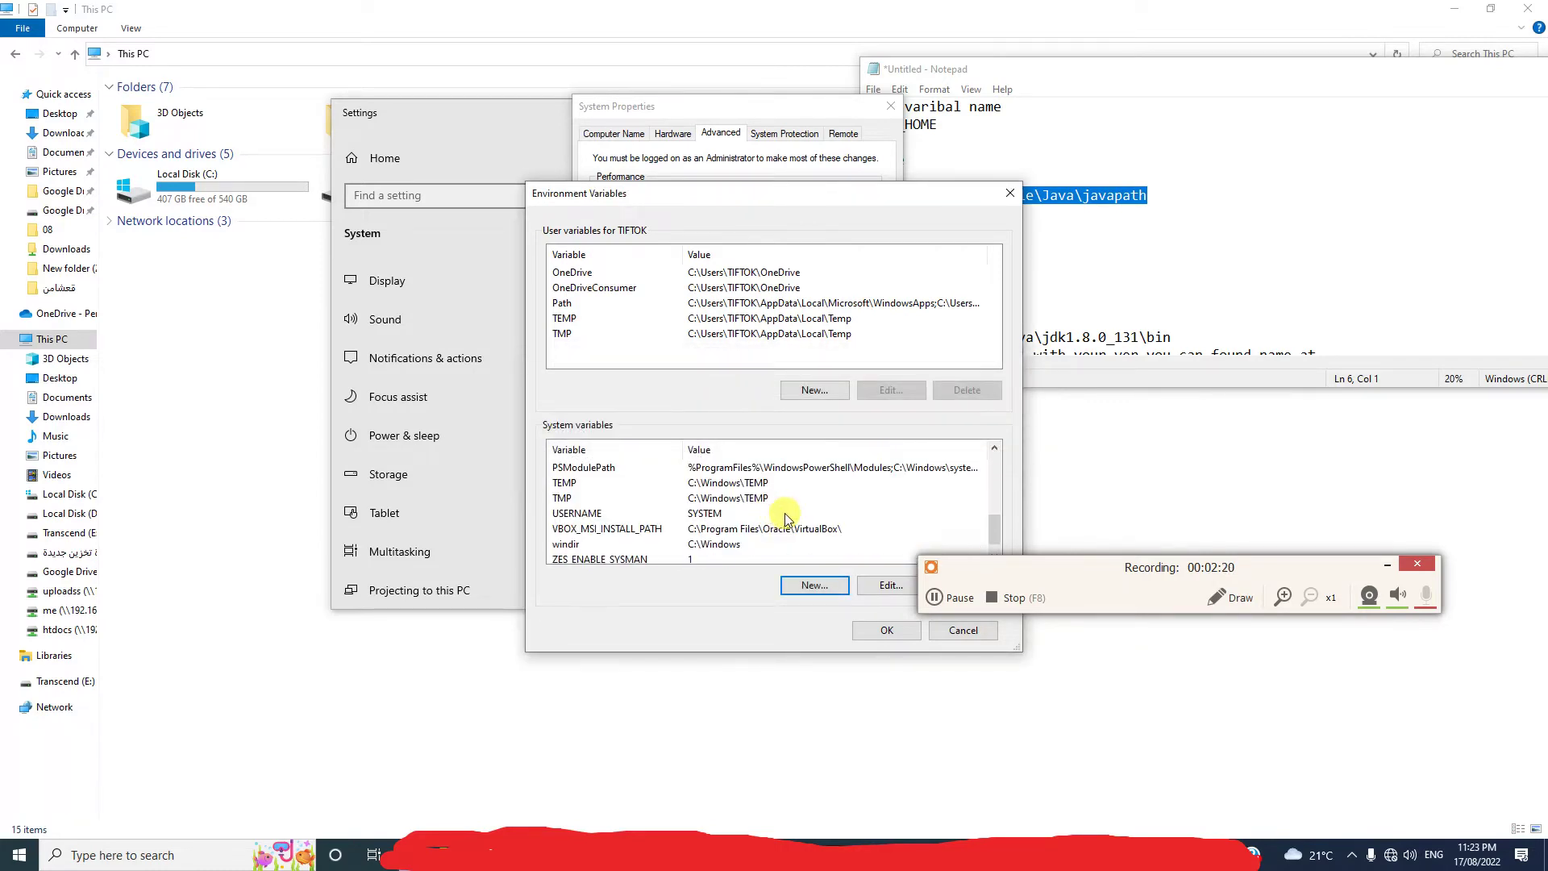
click(887, 630)
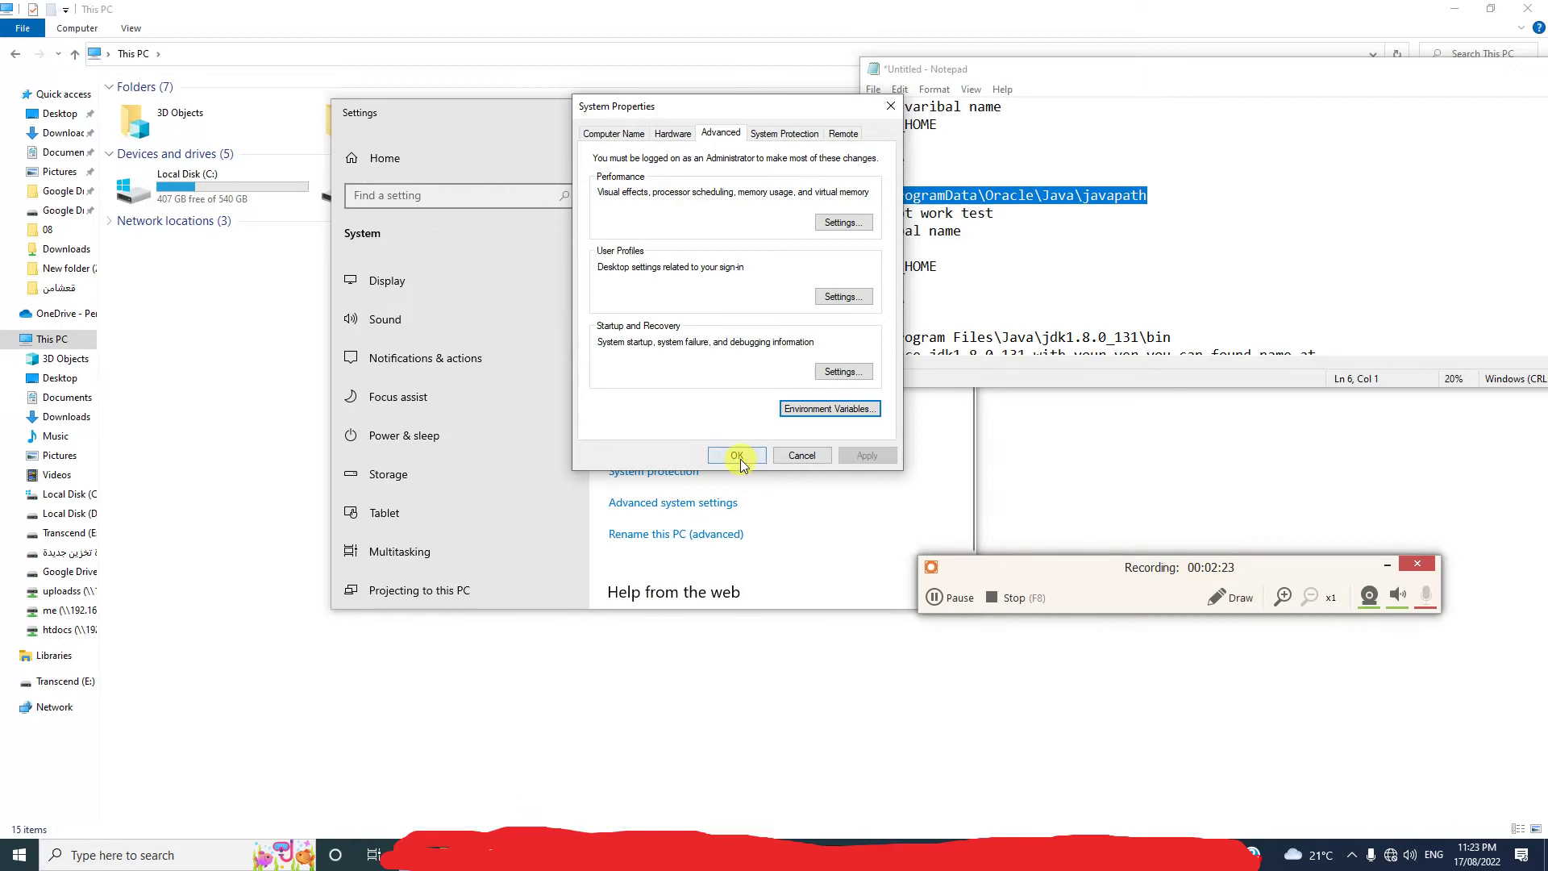
- Close System Properties, select C:\Program Files\Java\ in the notes, and focus File Explorer's address bar
click(738, 457)
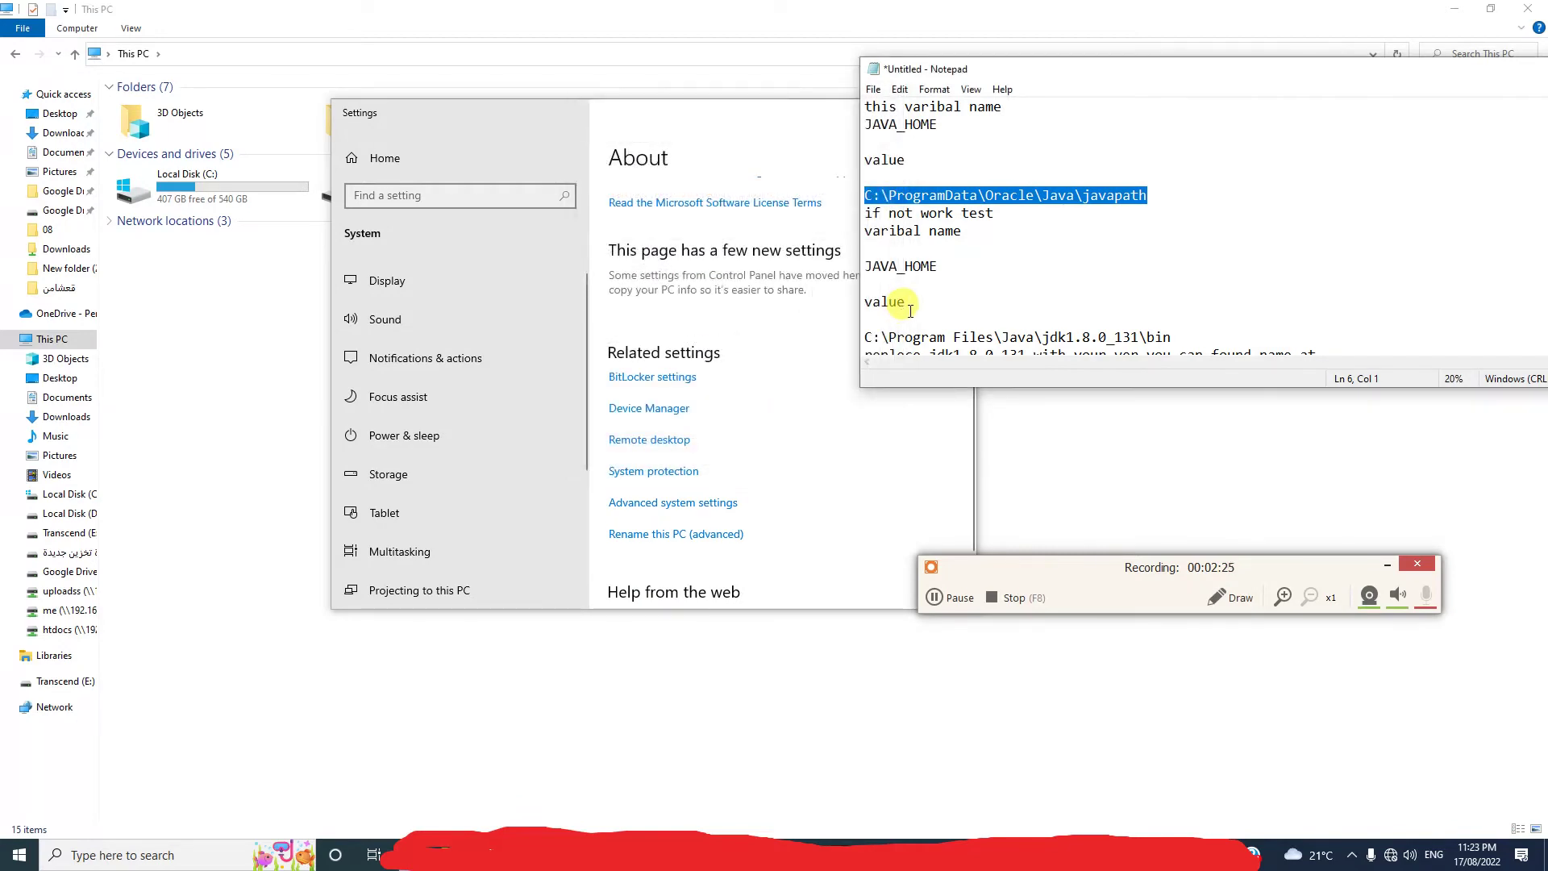
click(946, 279)
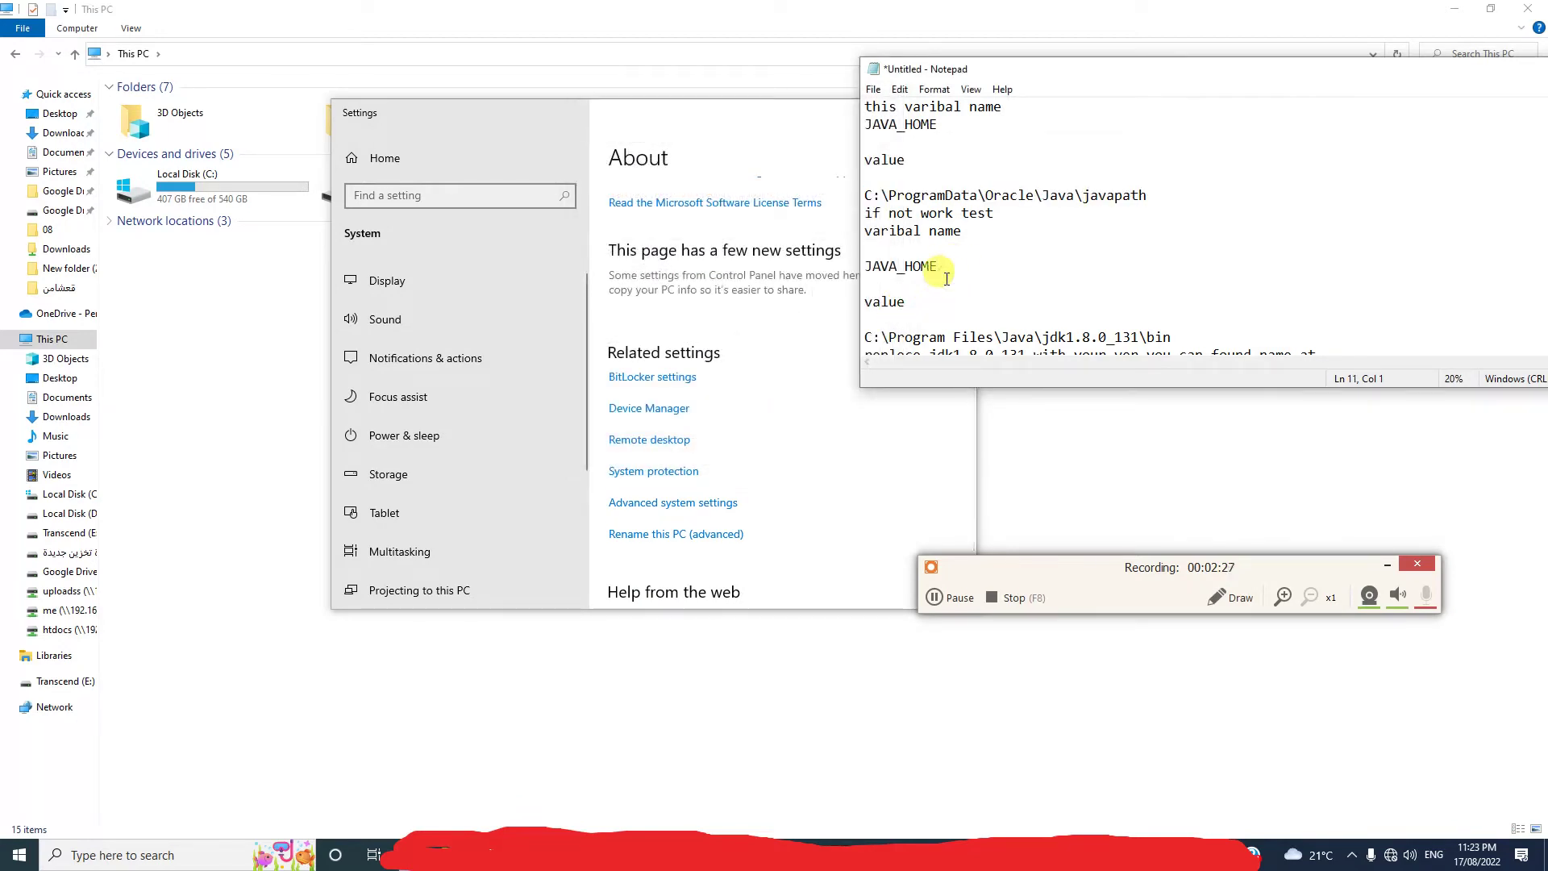
scroll(947, 278, down, 2)
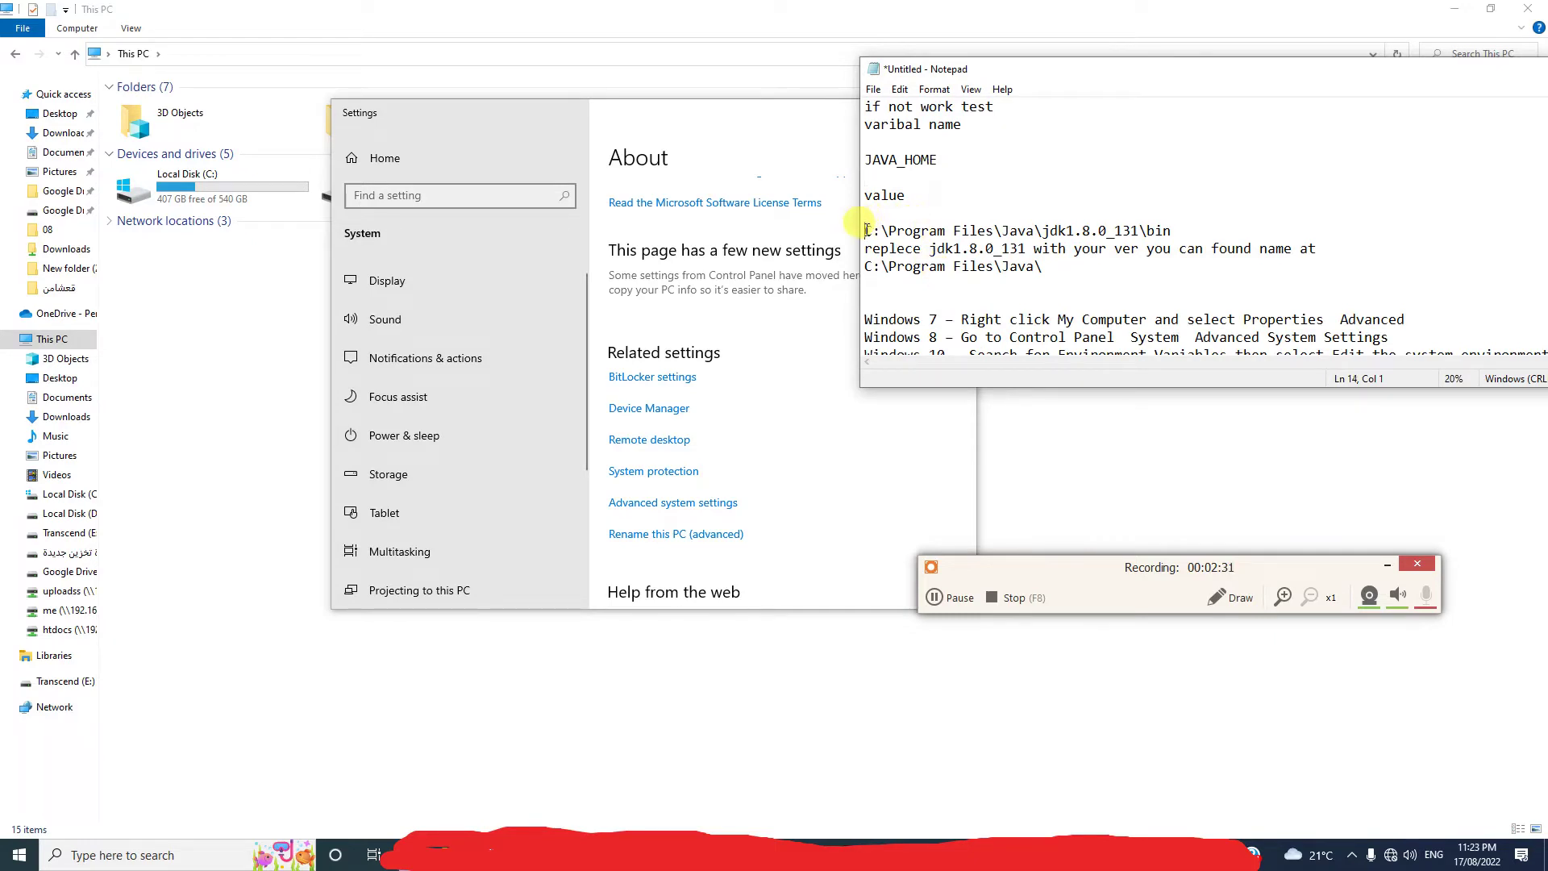
drag(866, 231, 979, 249)
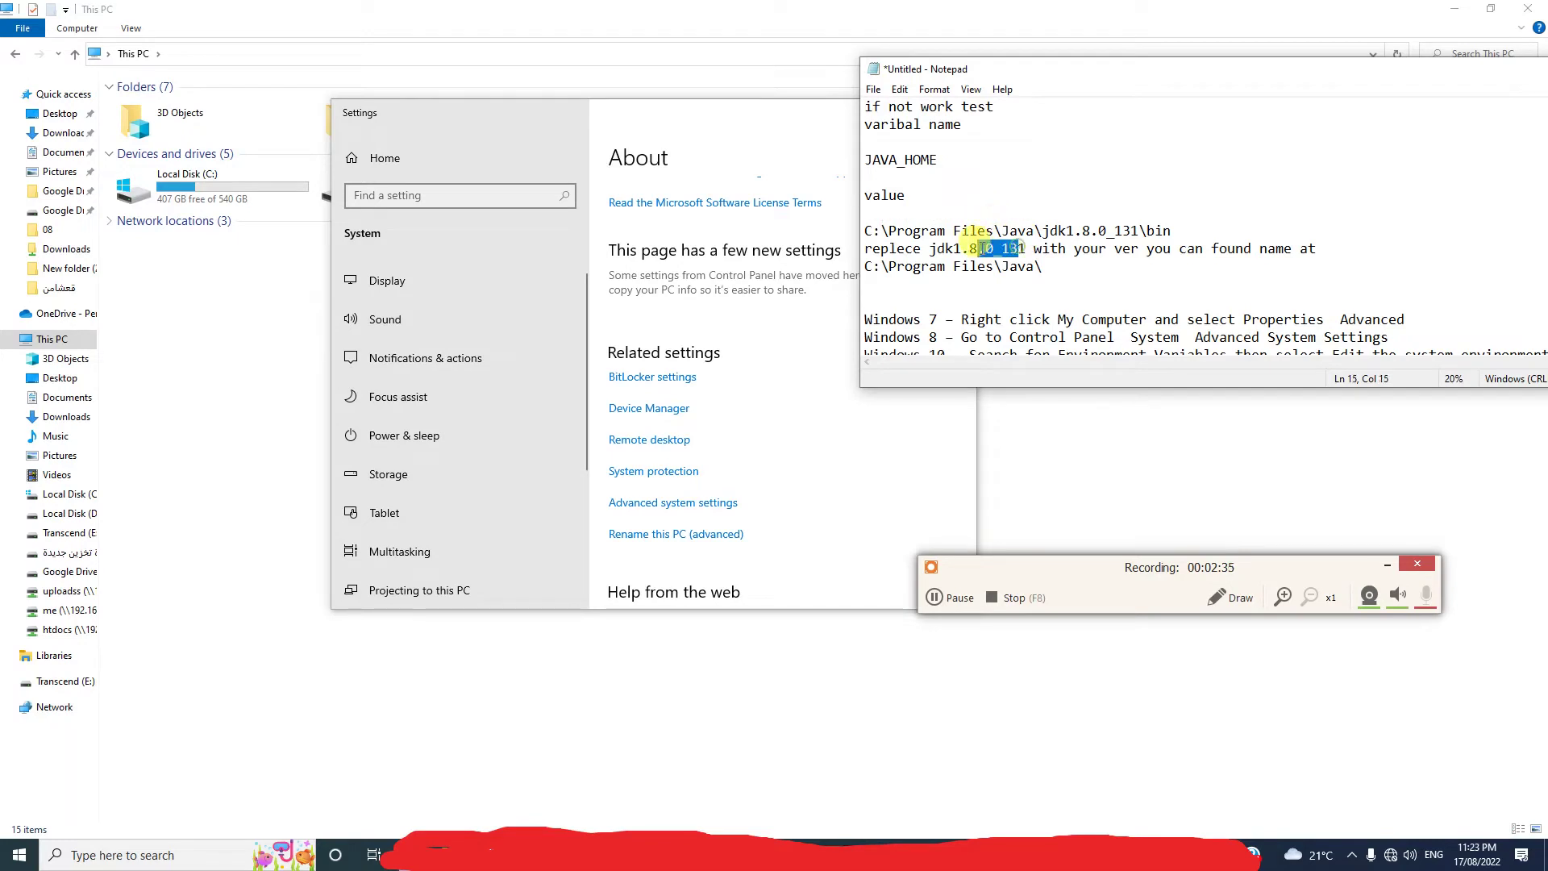
click(1017, 234)
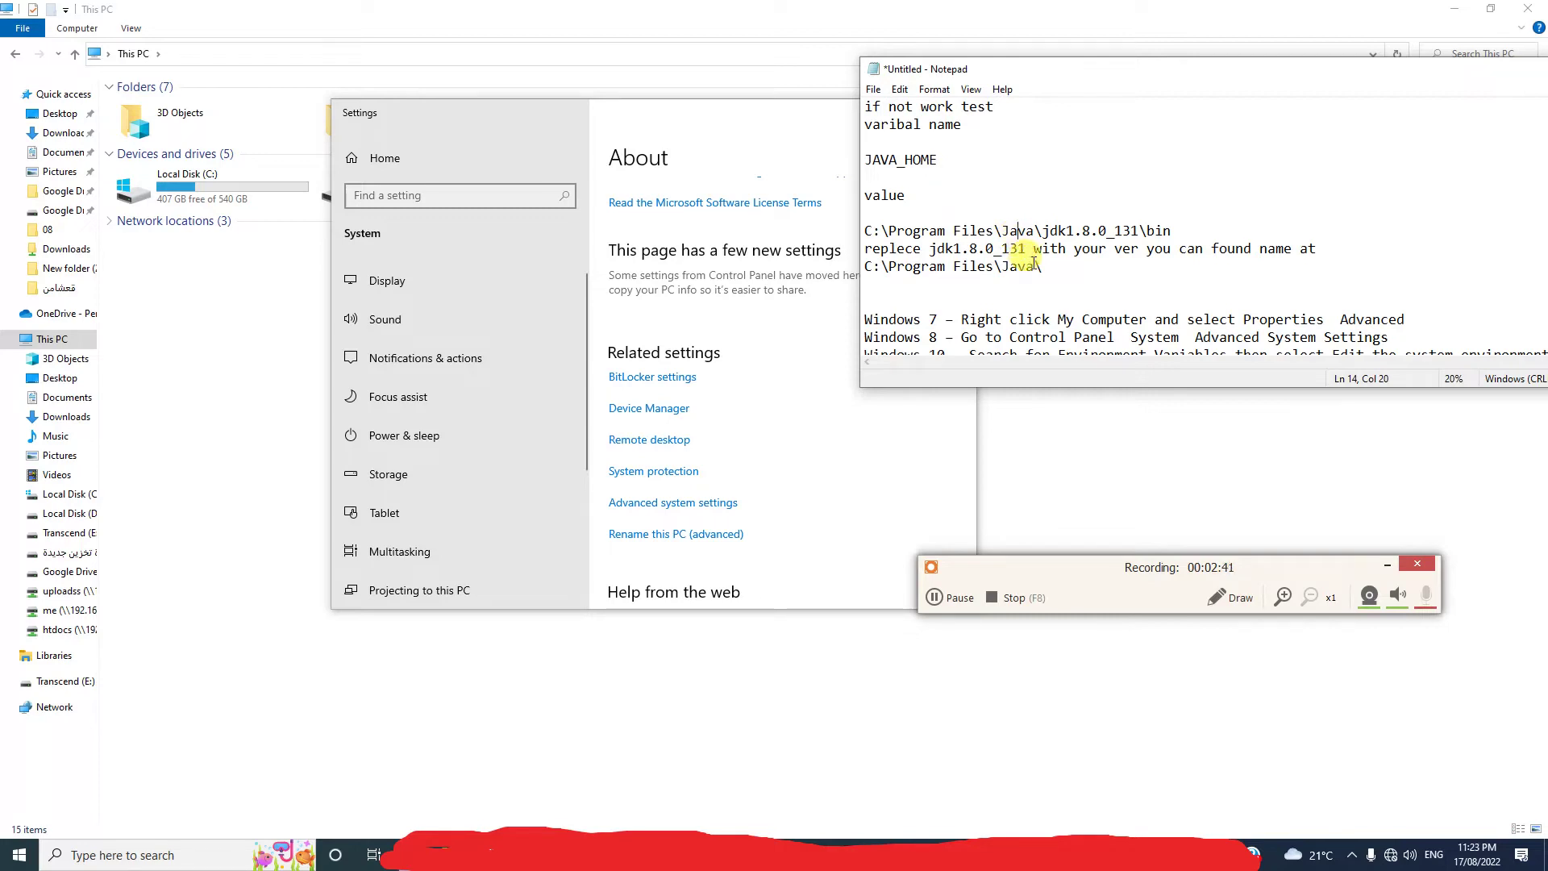
drag(1045, 268, 843, 270)
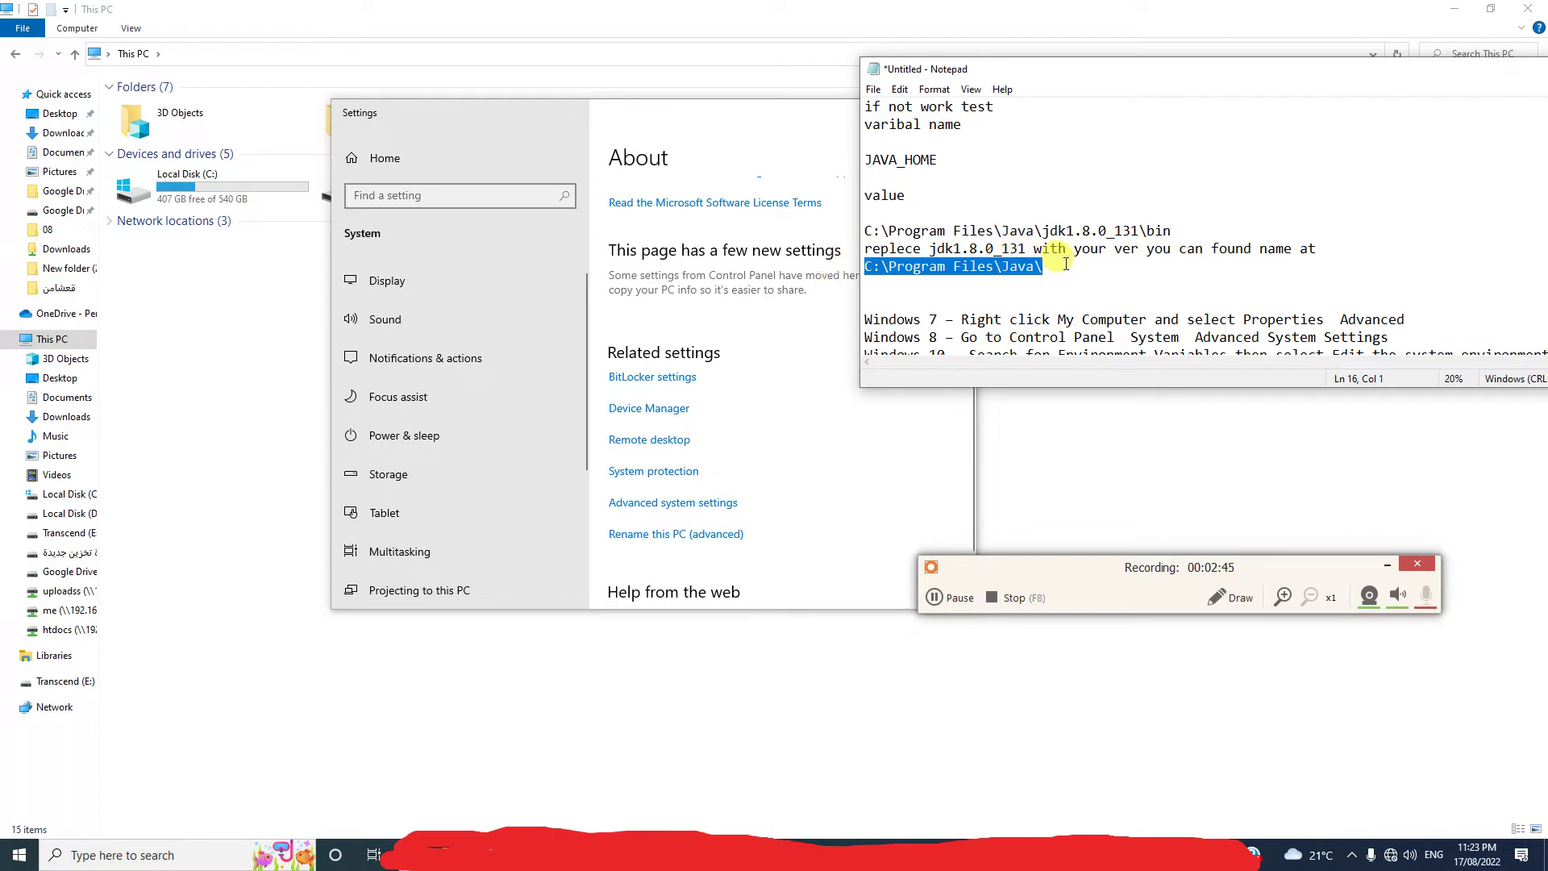
drag(1045, 268, 876, 271)
key(ctrl+c)
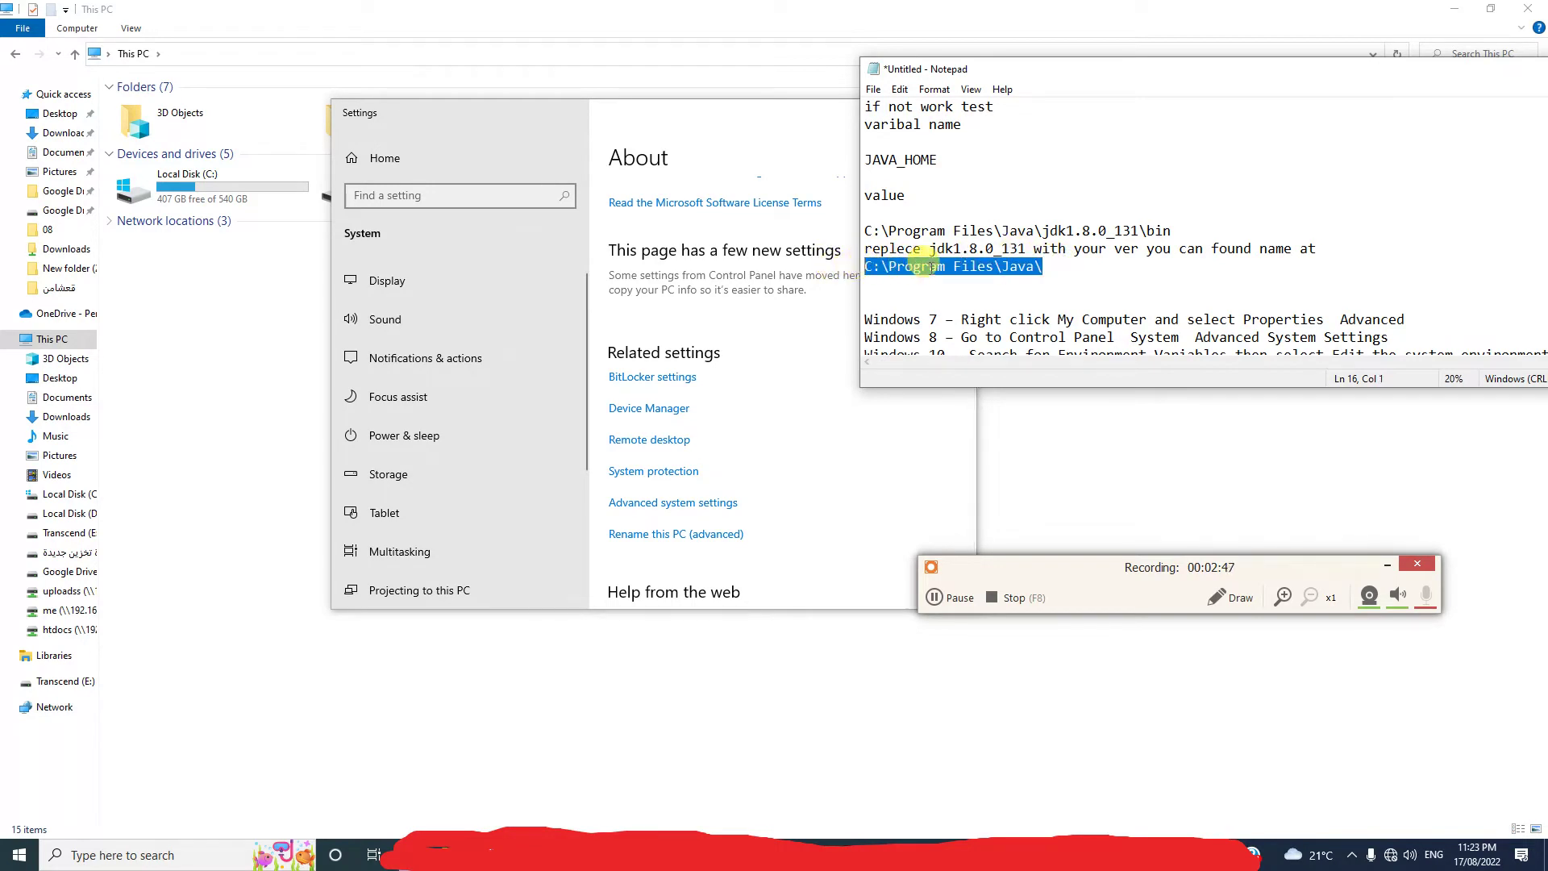
click(290, 49)
- Go to C:\Program Files\Java and look inside the jre1.8.0_341 folder
key(ctrl+v)
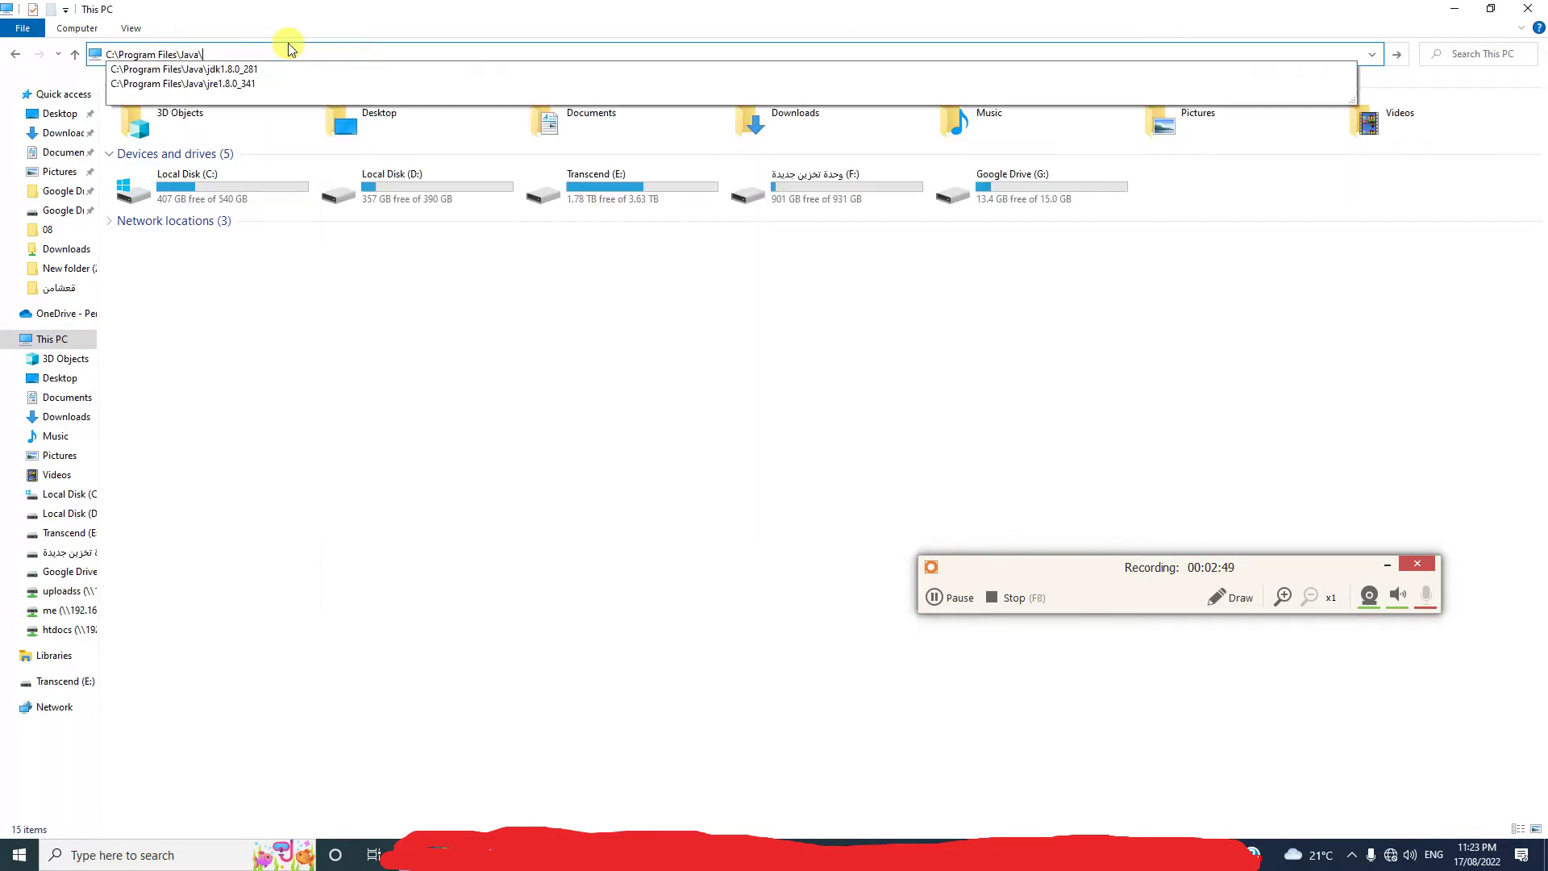
key(Return)
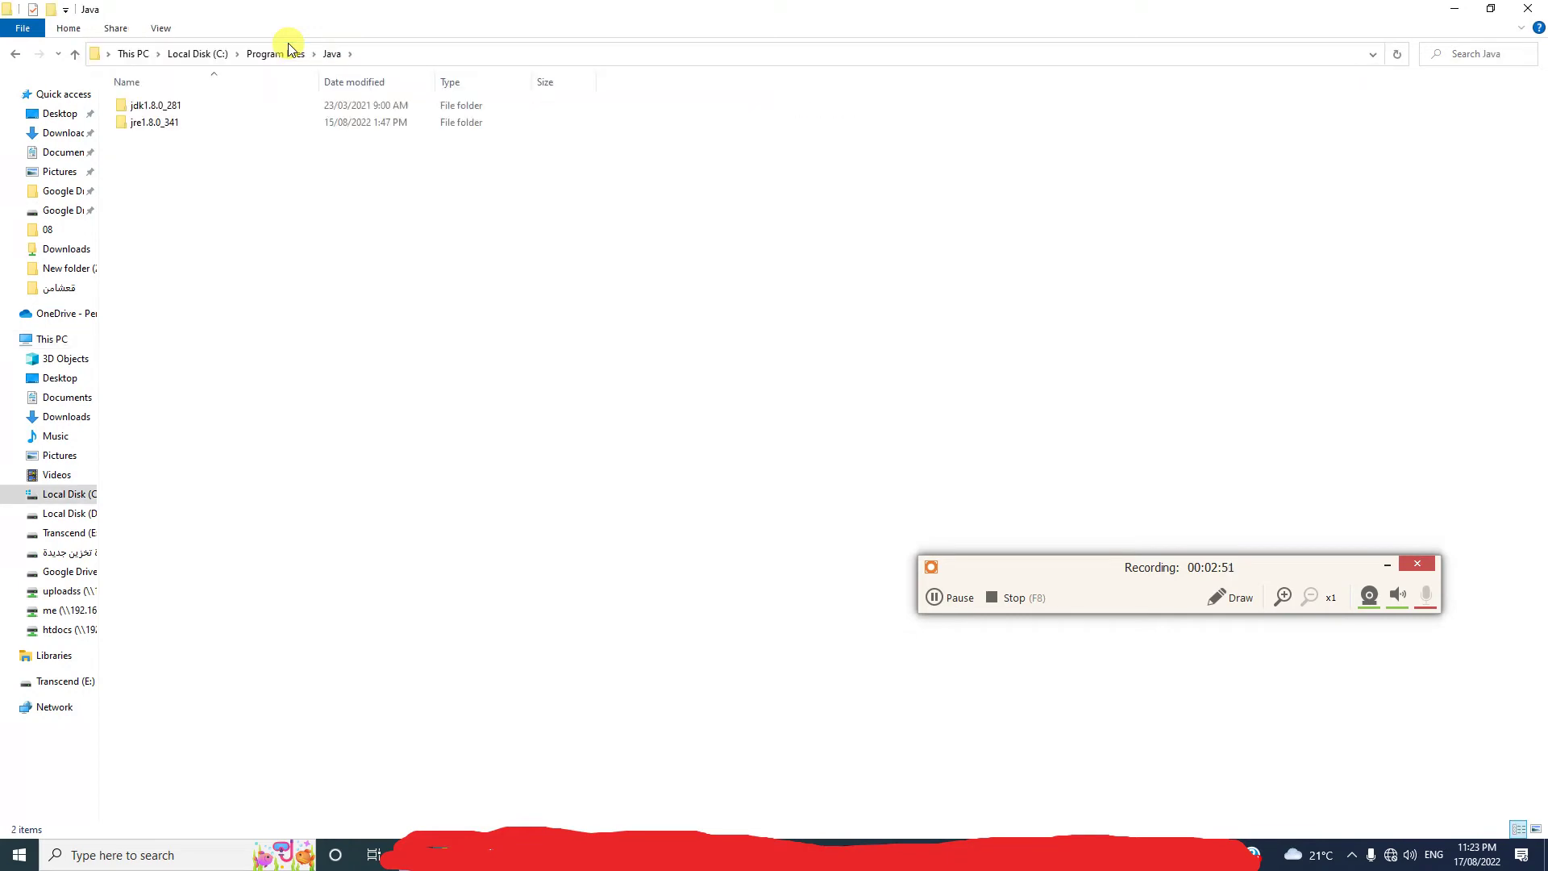
double_click(252, 121)
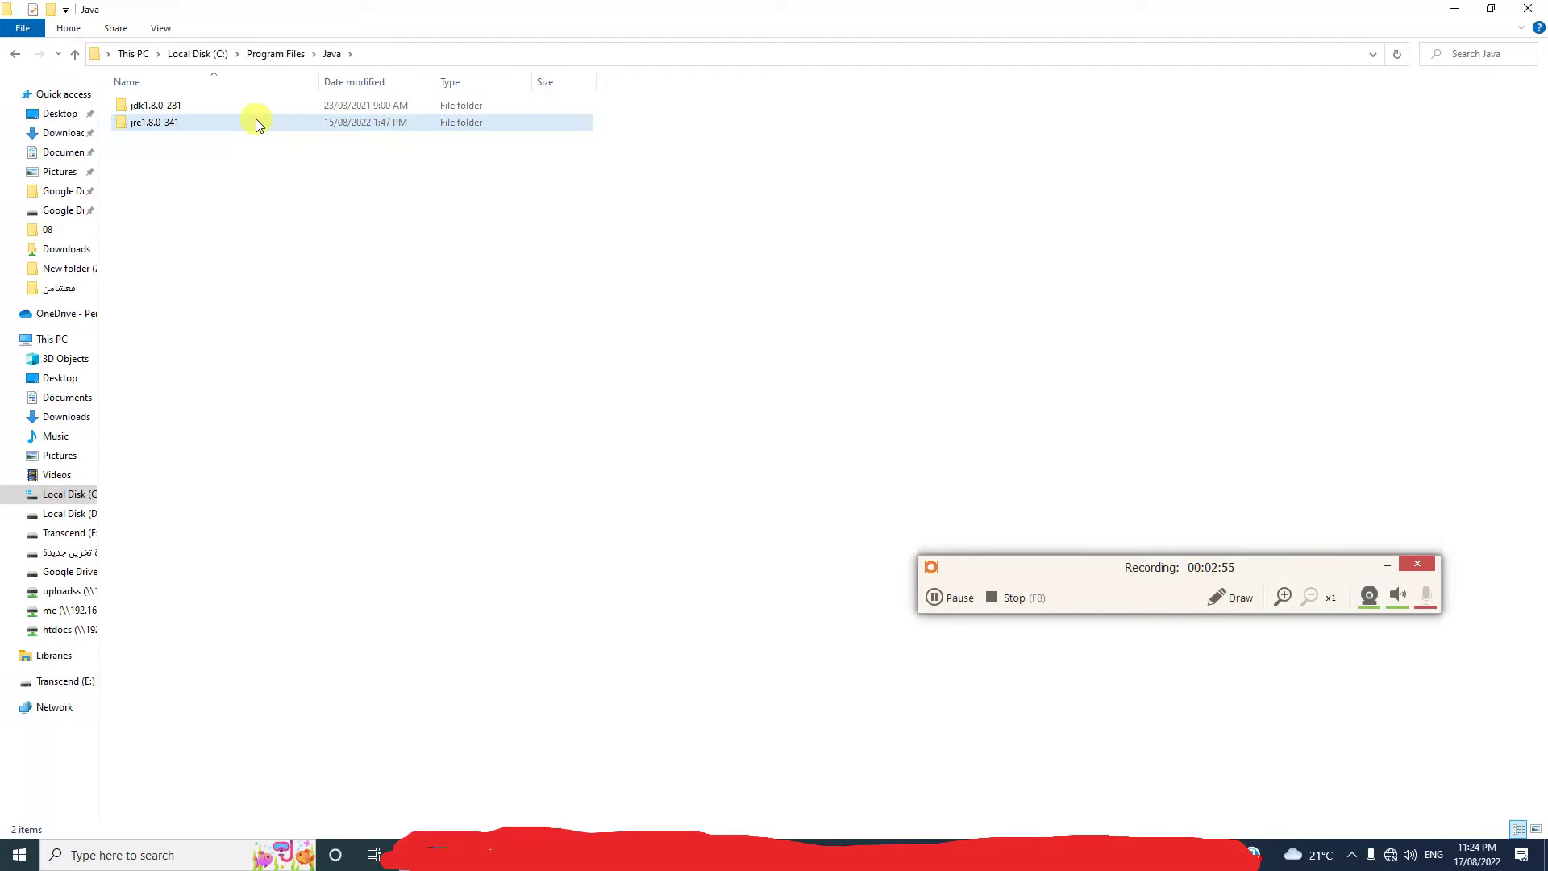
click(466, 54)
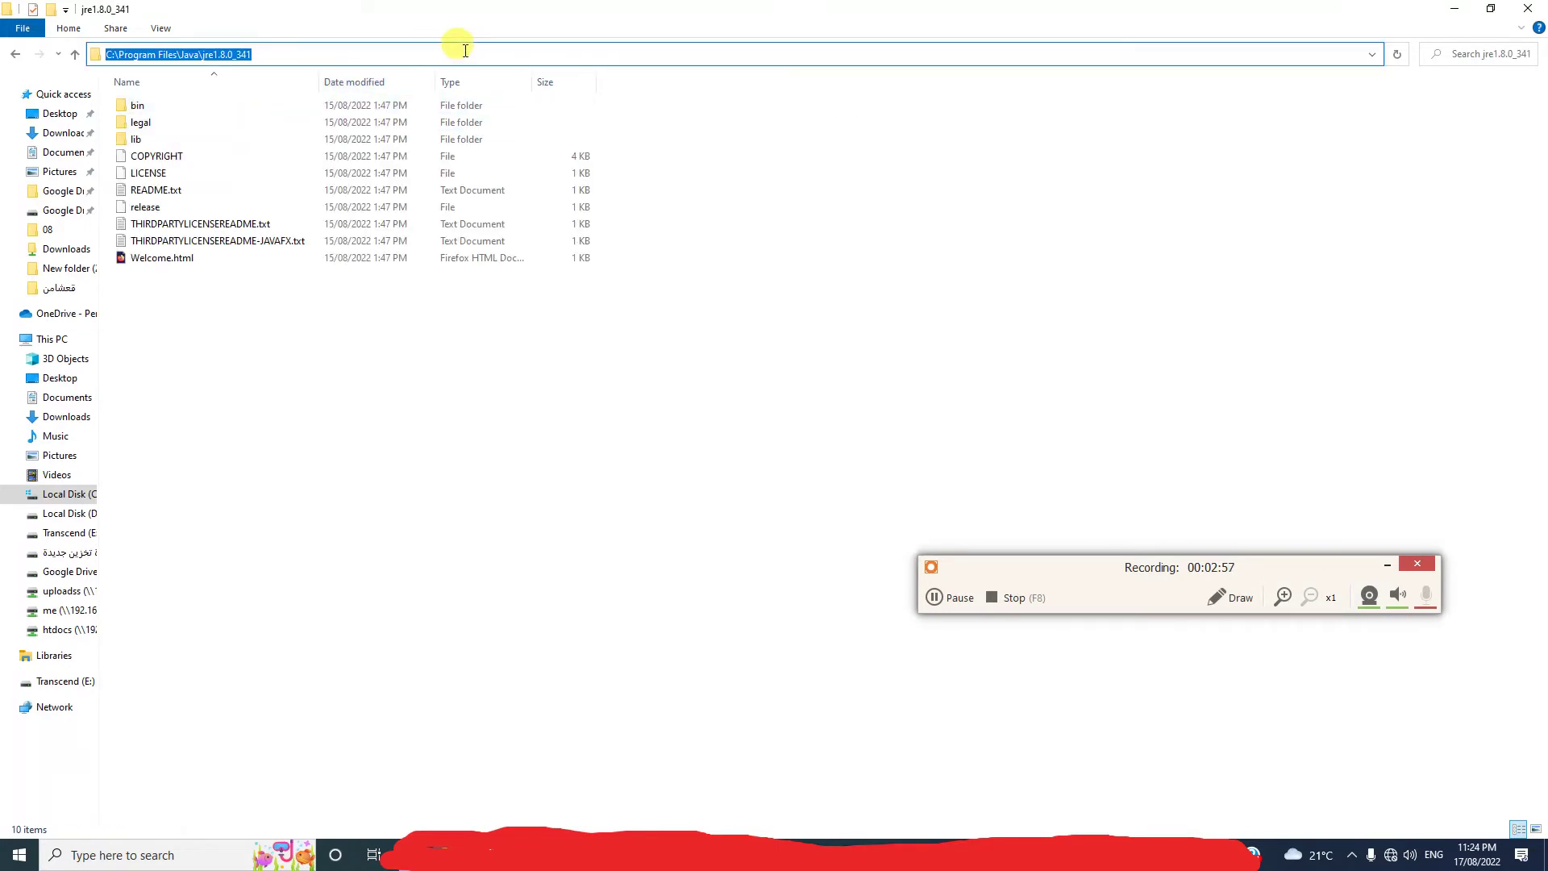
click(1454, 8)
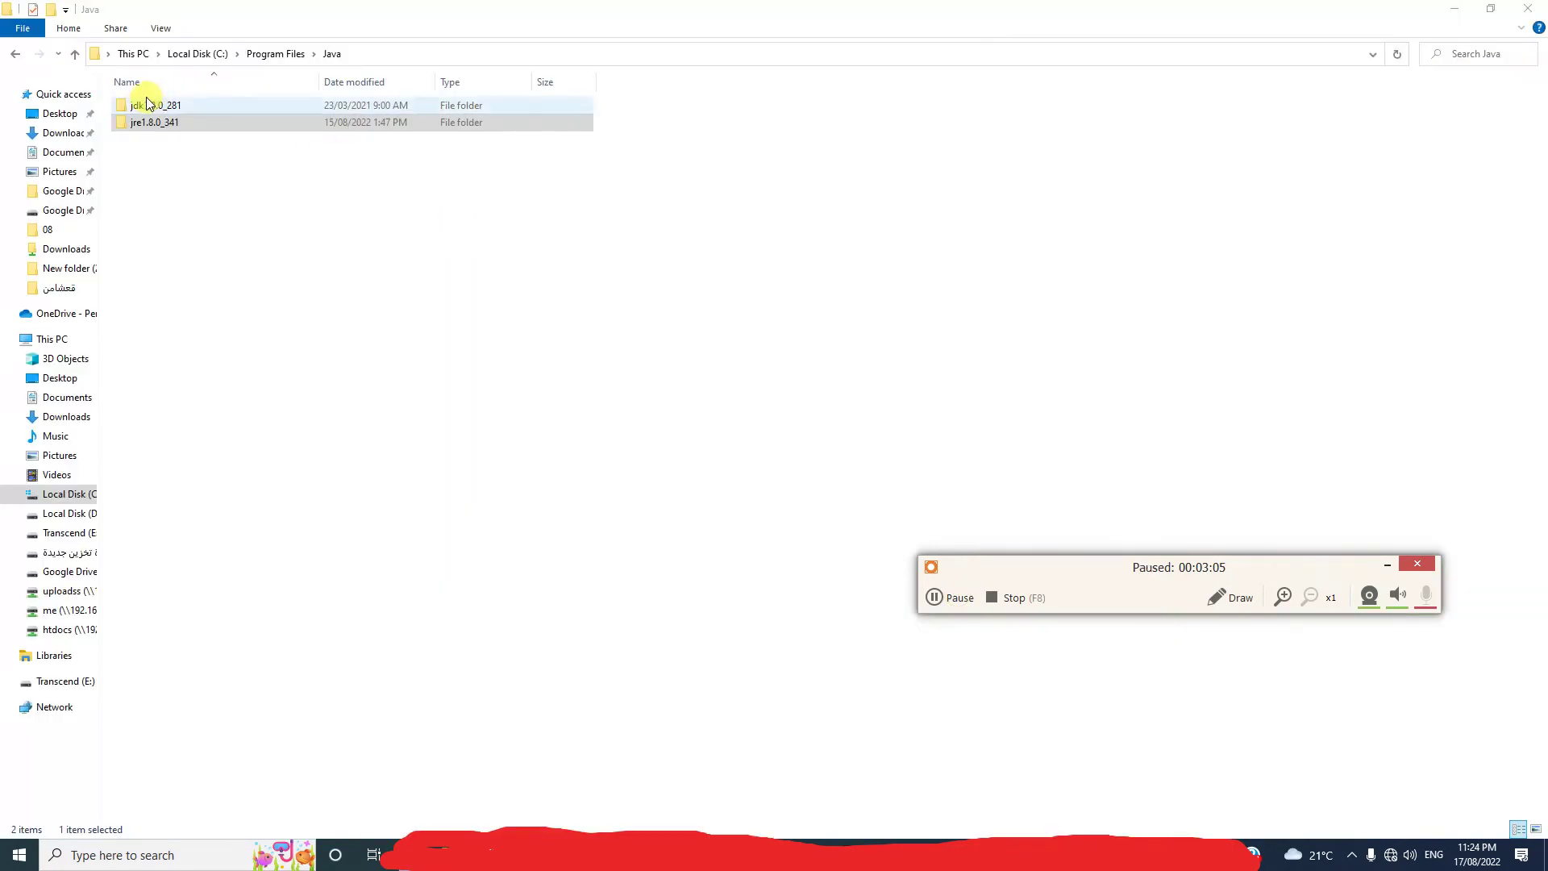
- Copy the jdk1.8.0_281 folder name via Rename and reopen Advanced system settings
right_click(206, 107)
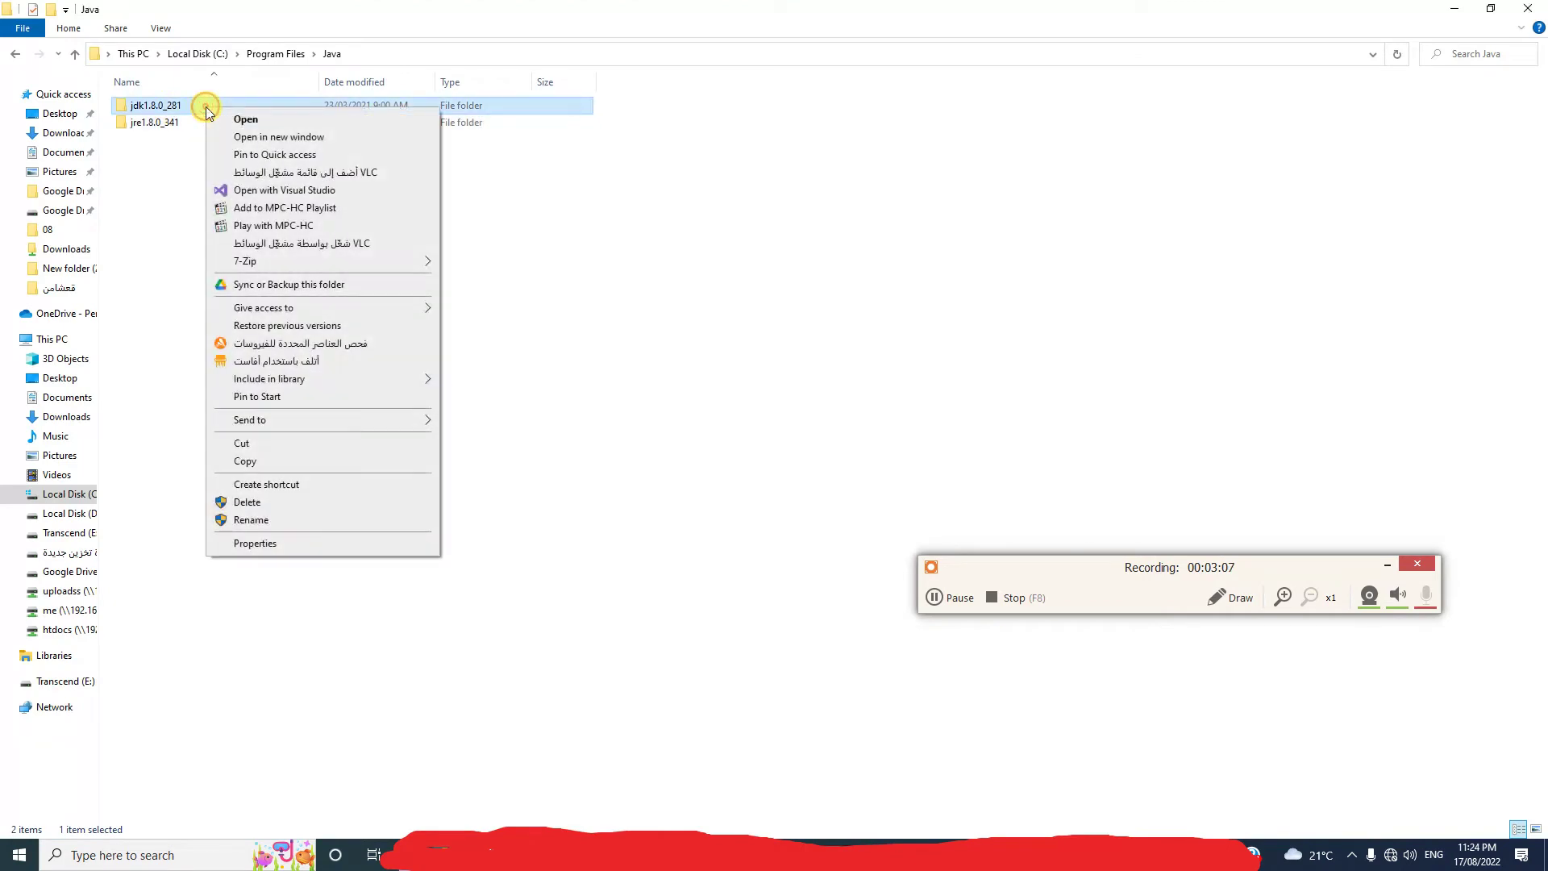
click(284, 520)
key(ctrl+c)
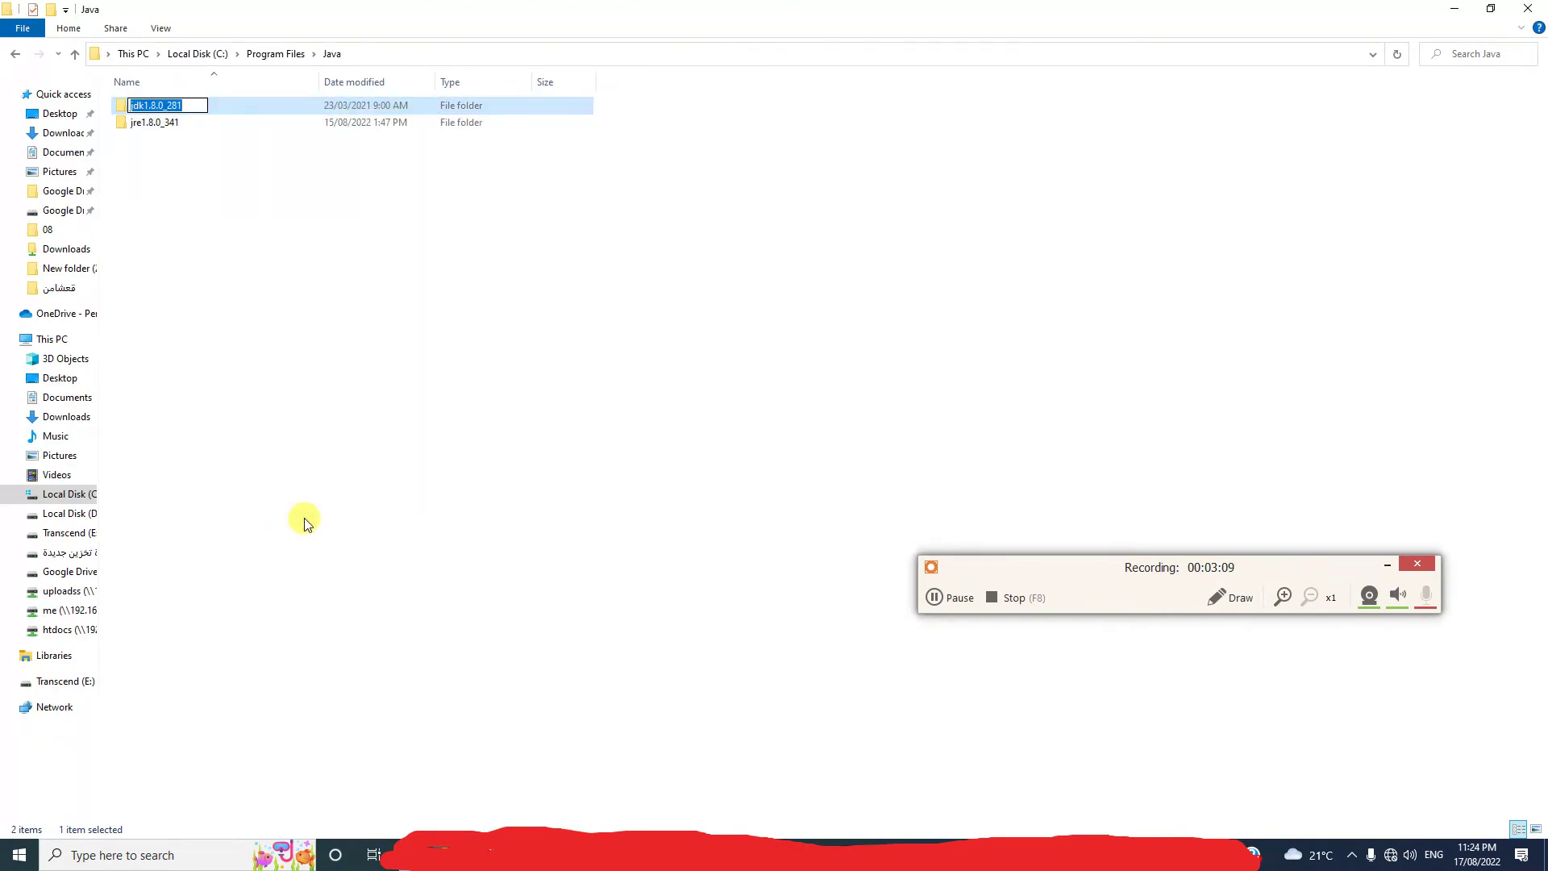
click(934, 597)
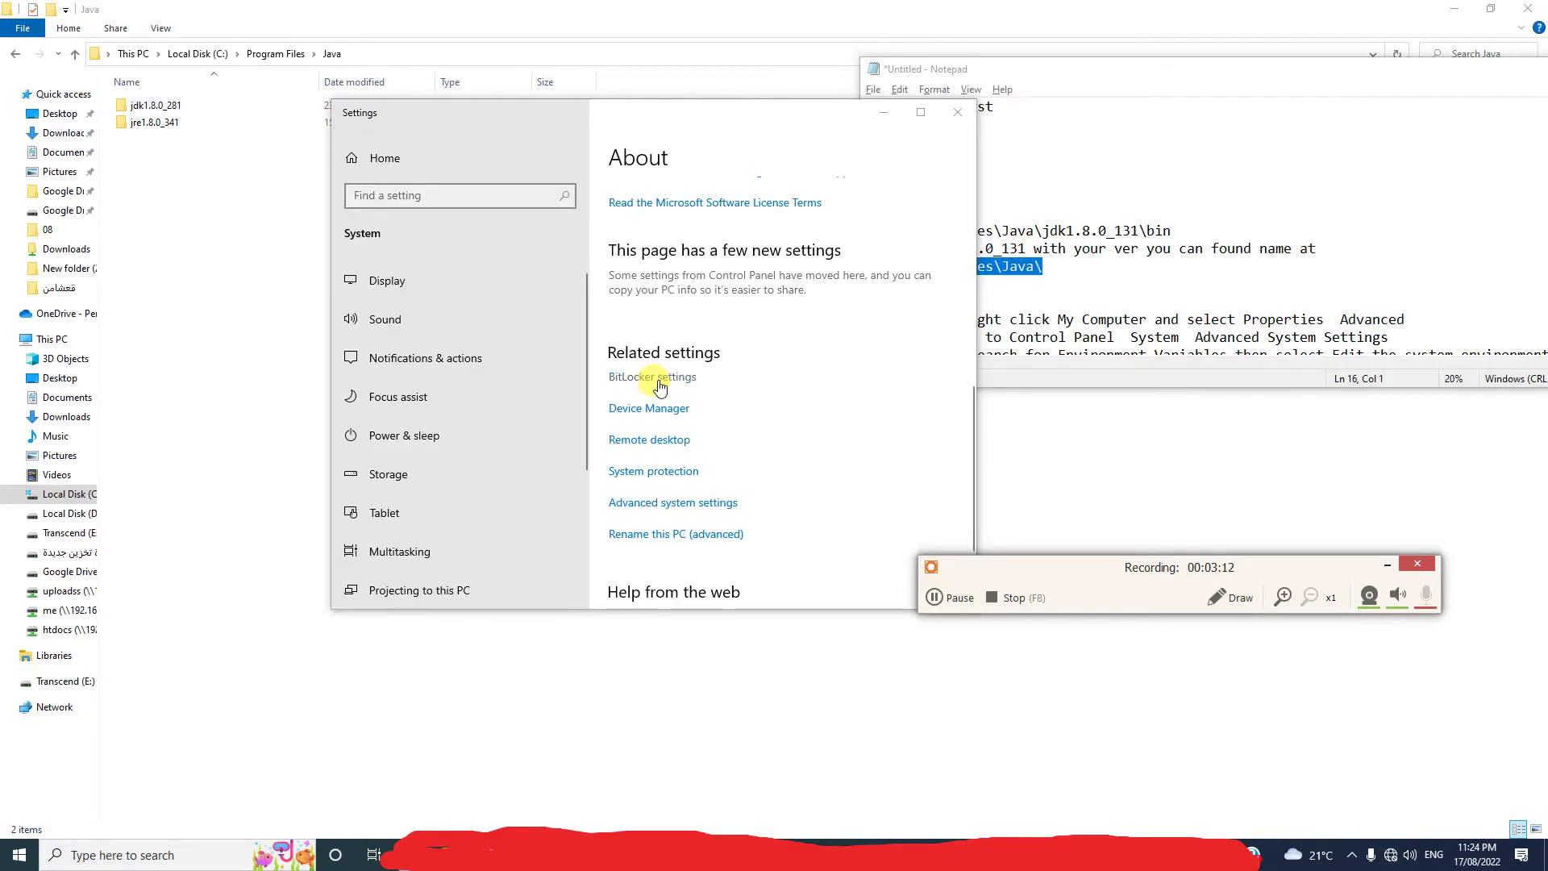
click(705, 503)
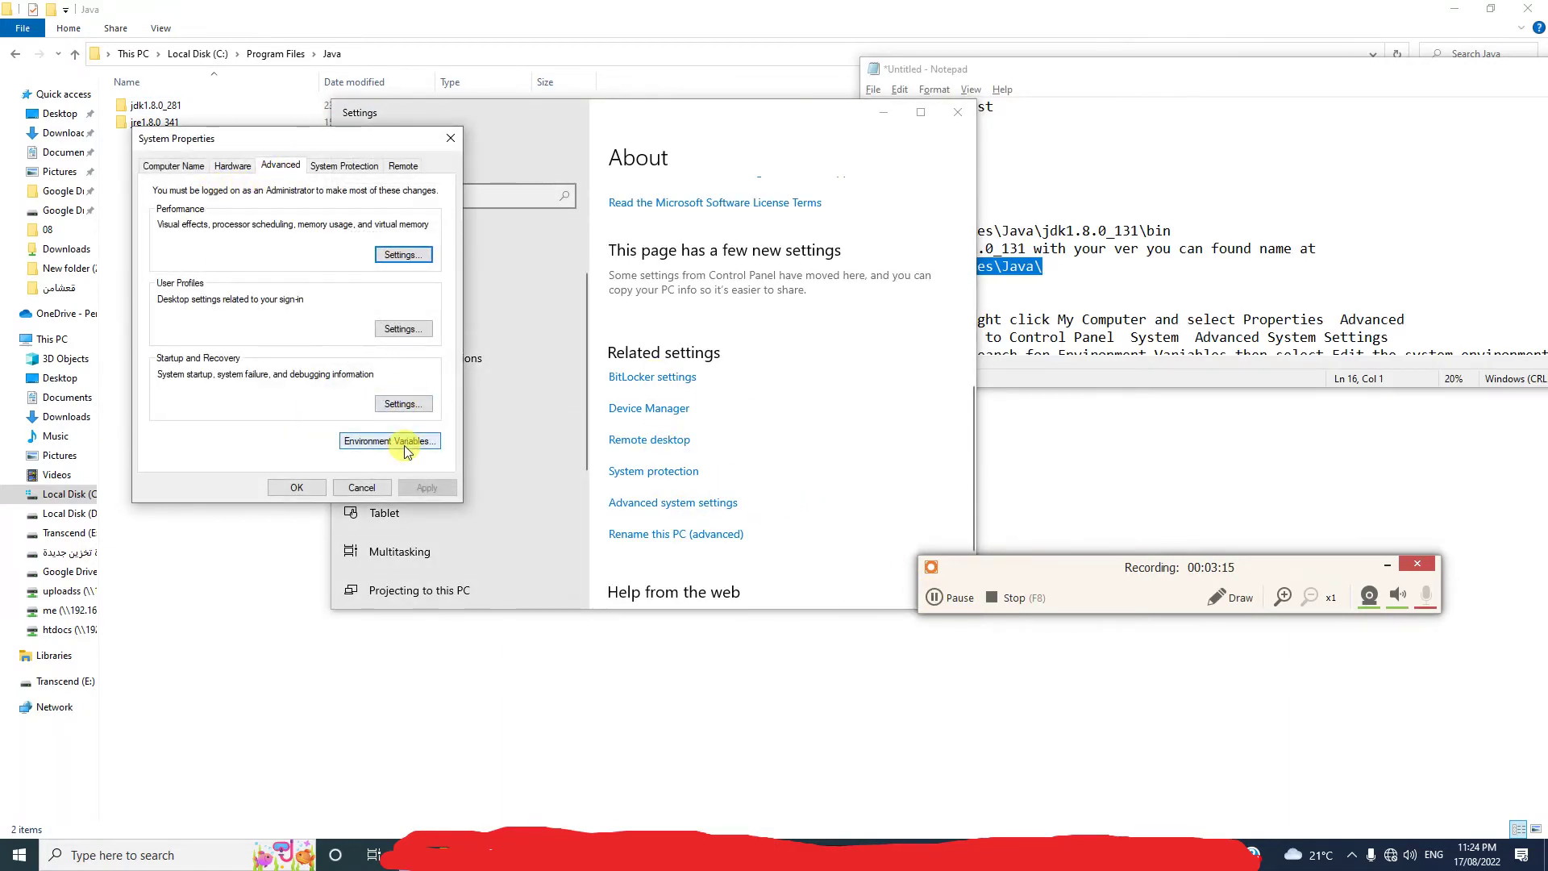
- Add a new system variable with value C:\Program Files\Java\jdk1.8.0_281
click(420, 441)
click(814, 584)
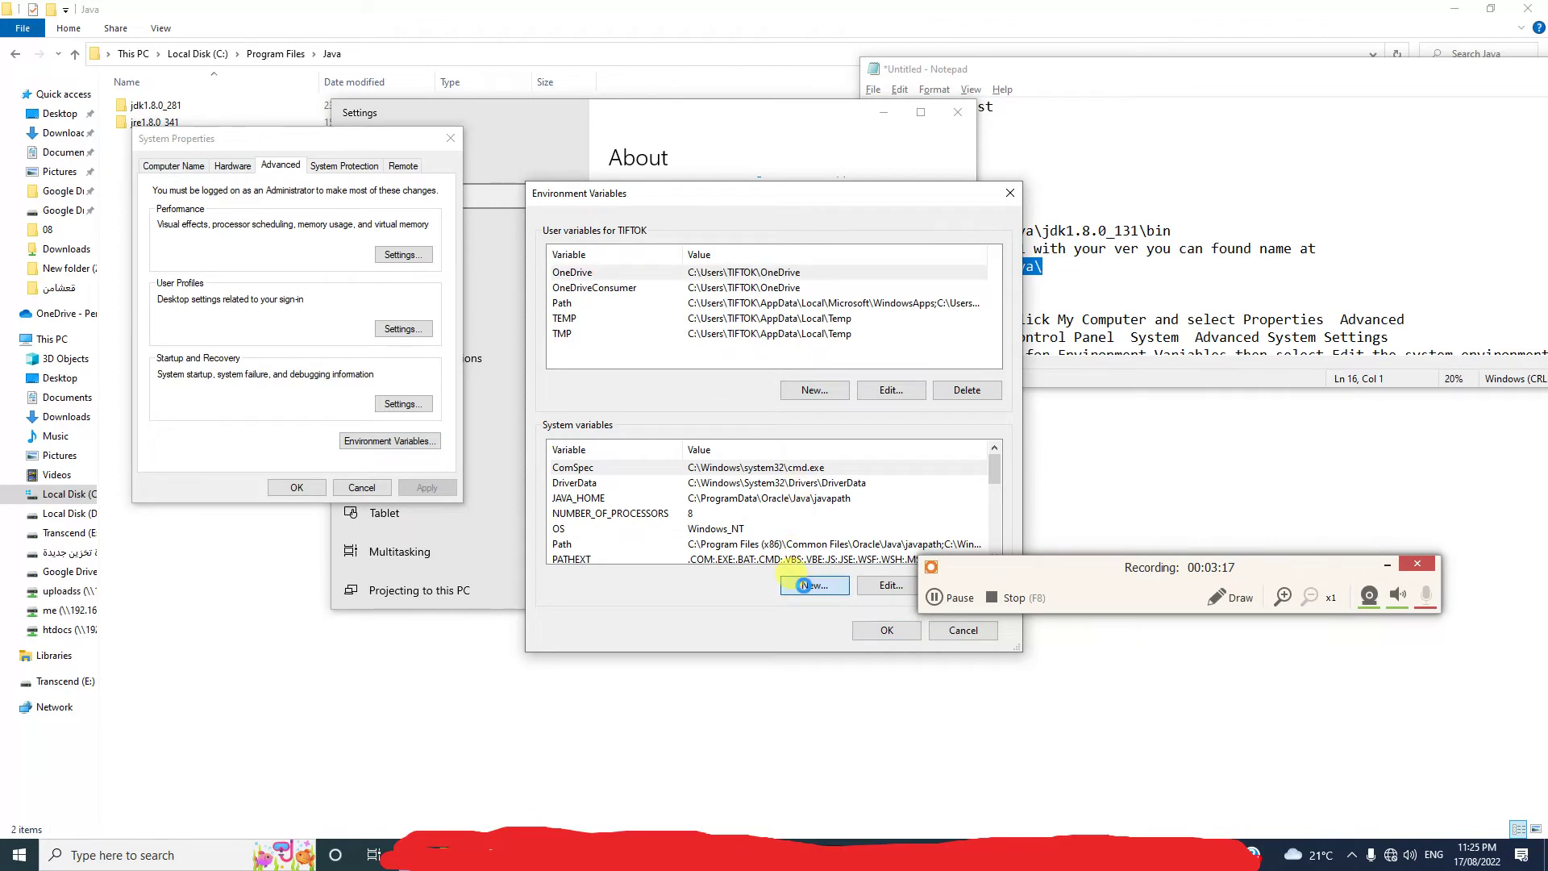
key(ctrl+v)
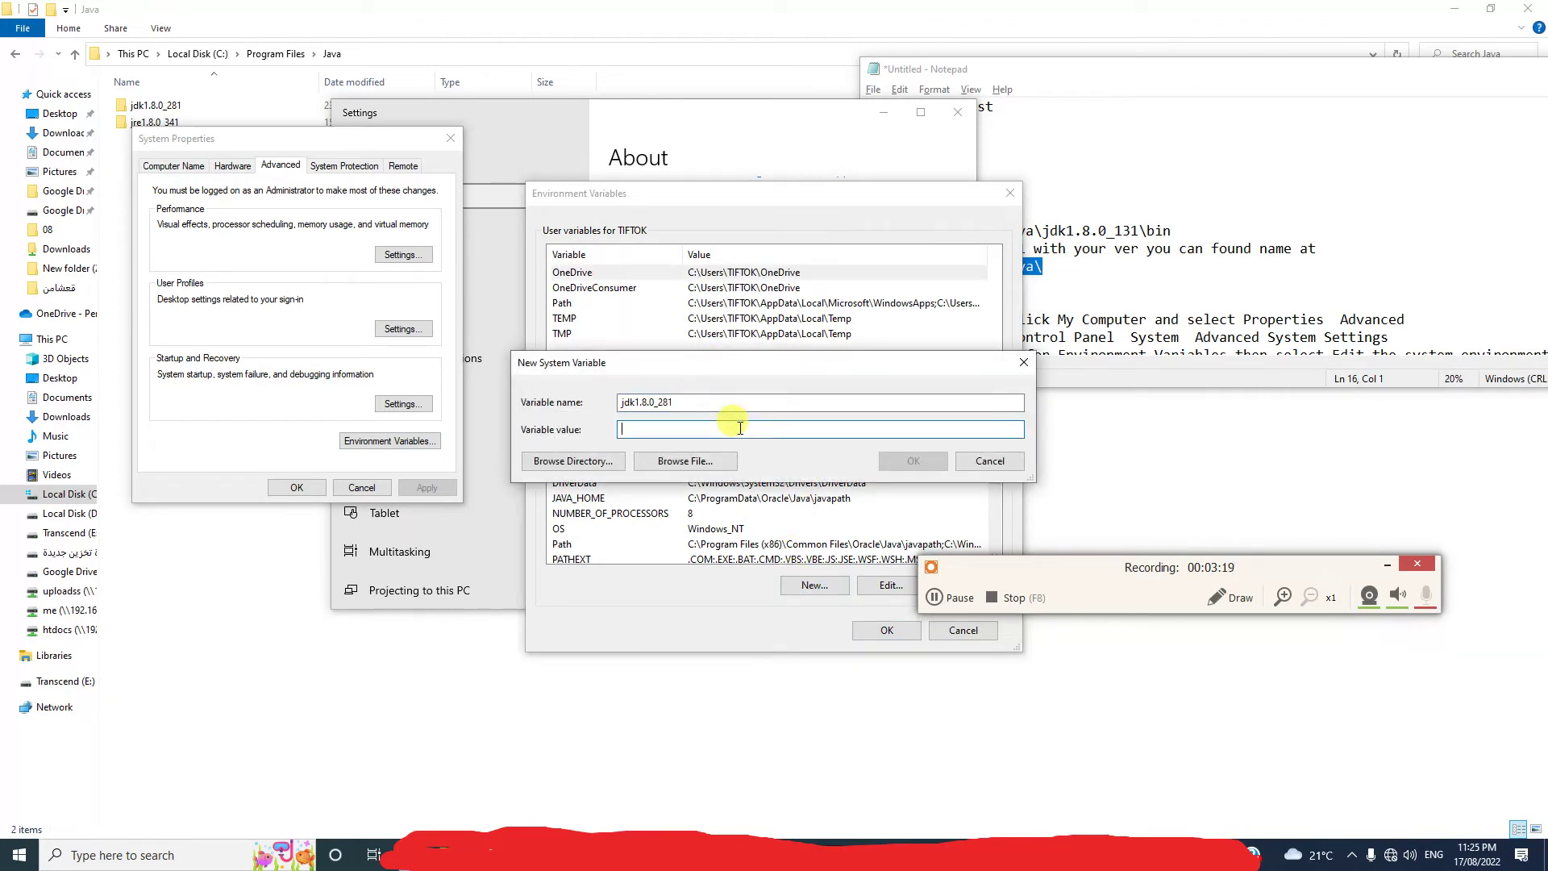
key(ctrl+v)
click(1117, 268)
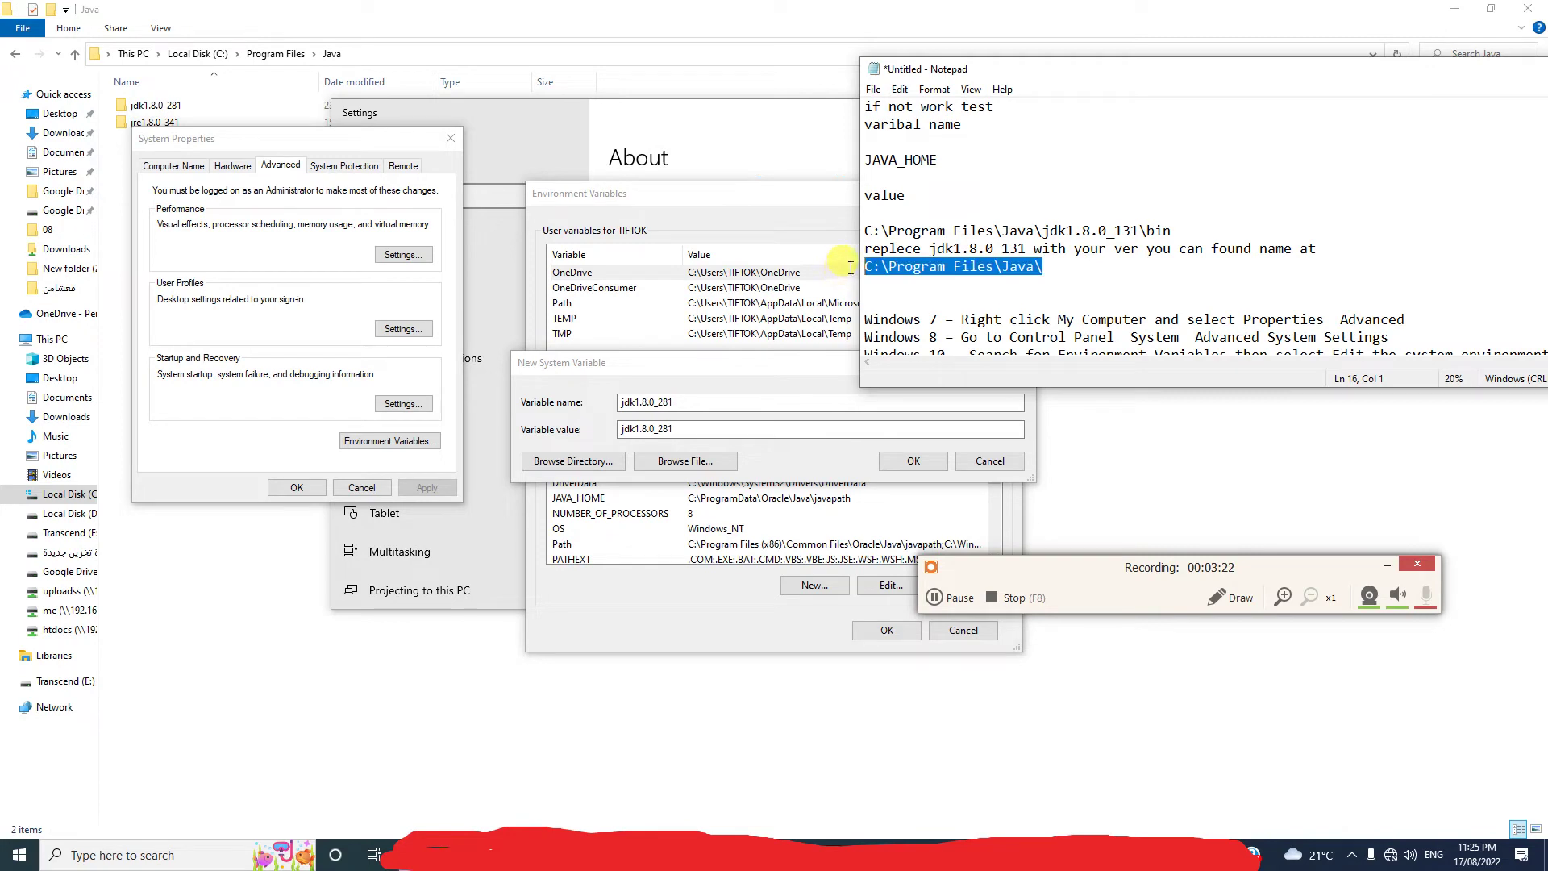
key(shift+Home)
key(ctrl+c)
click(623, 429)
key(ctrl+v)
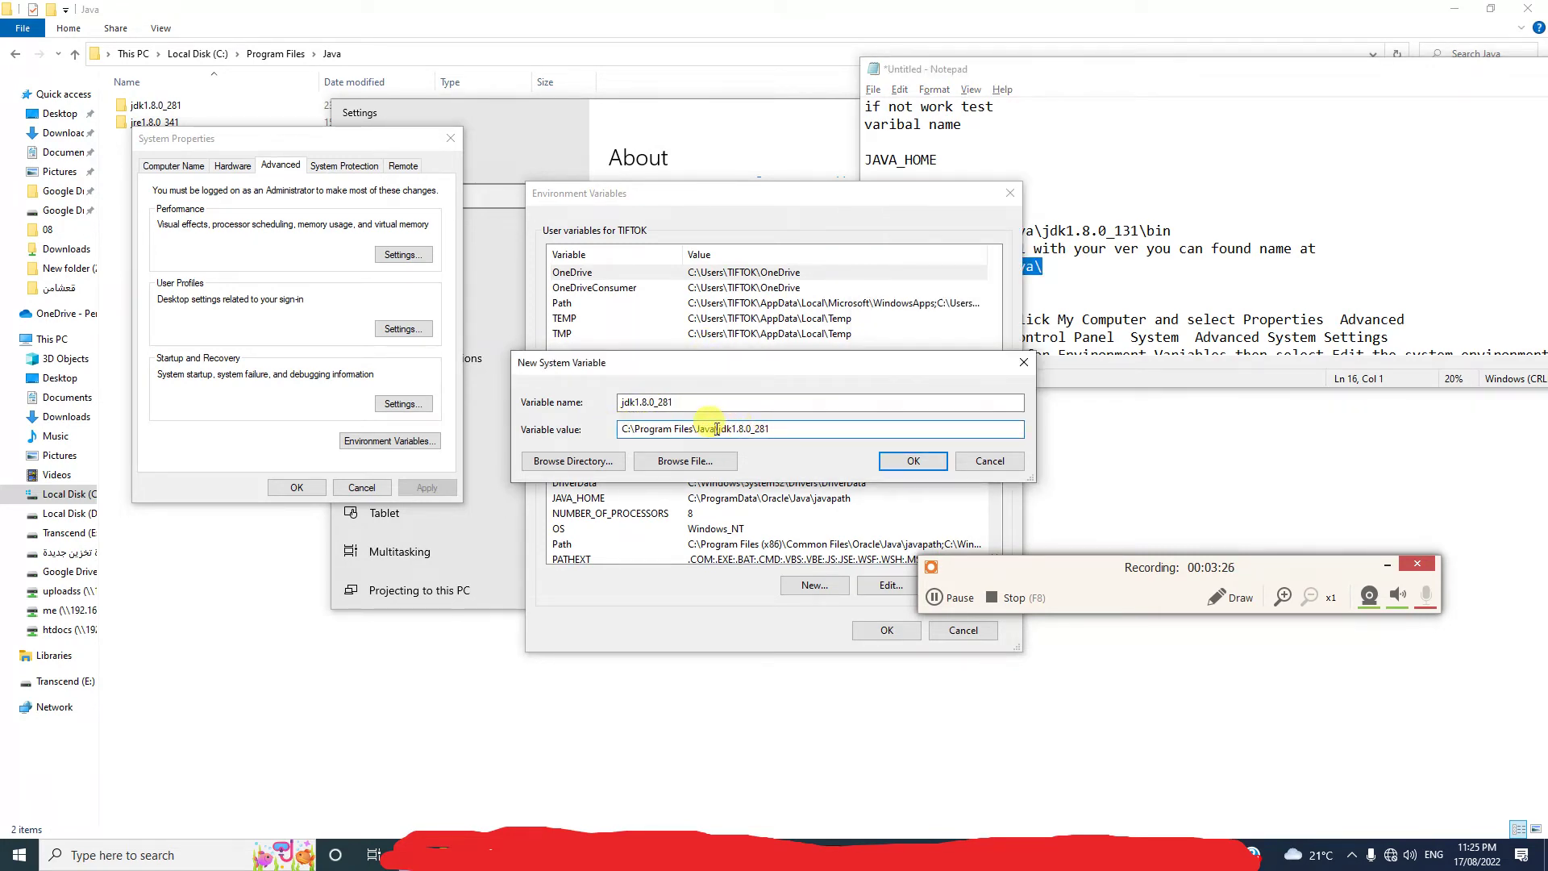
drag(620, 429, 569, 442)
click(827, 432)
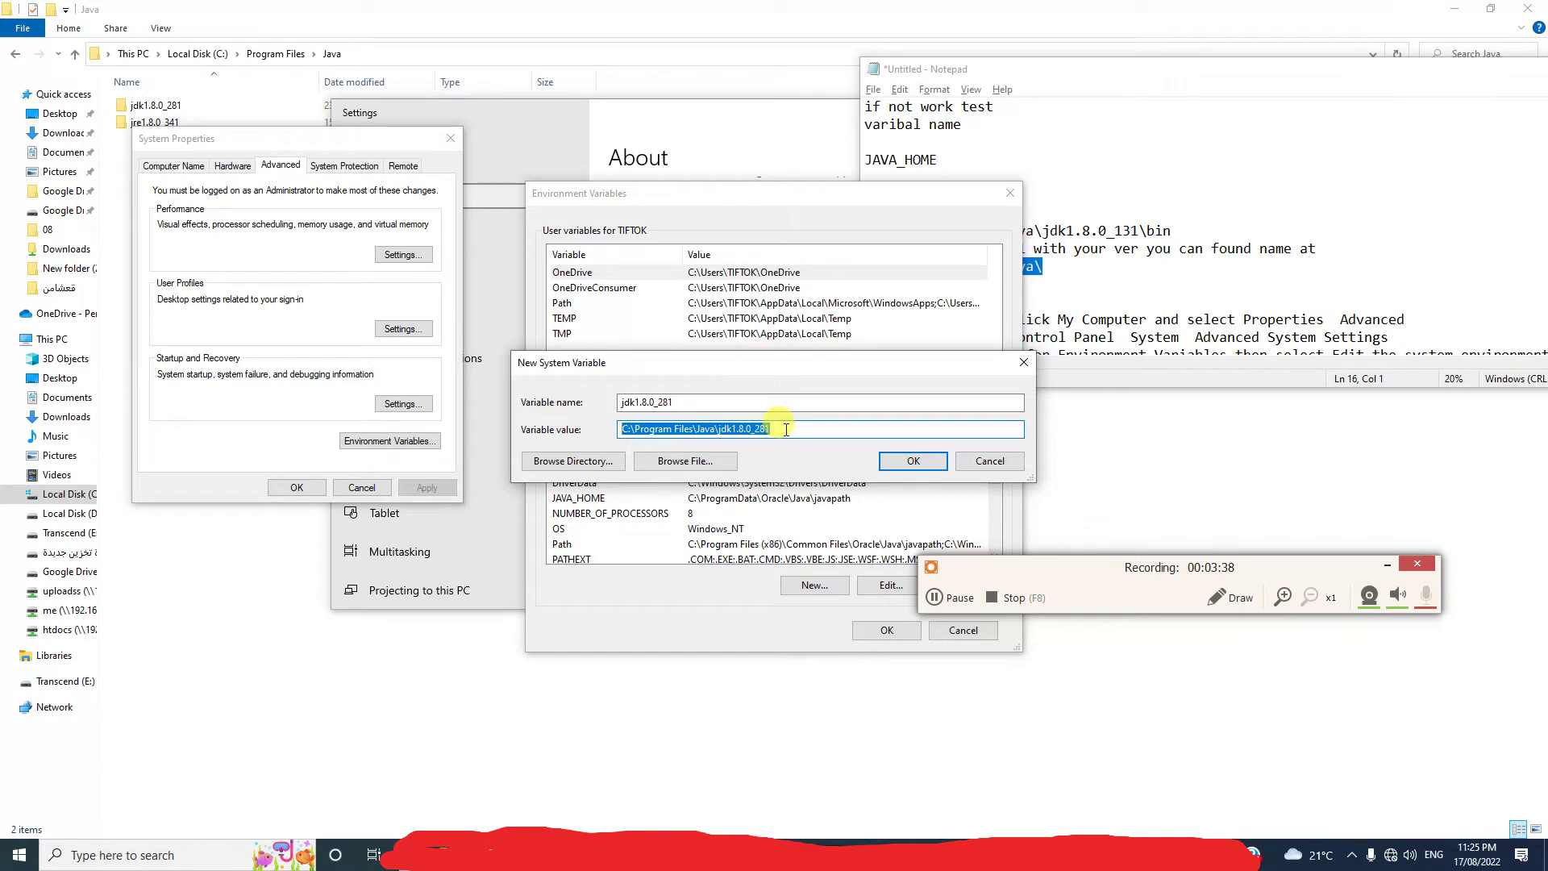
- Name the variable JAVA_HOME from the notes and confirm it
click(928, 143)
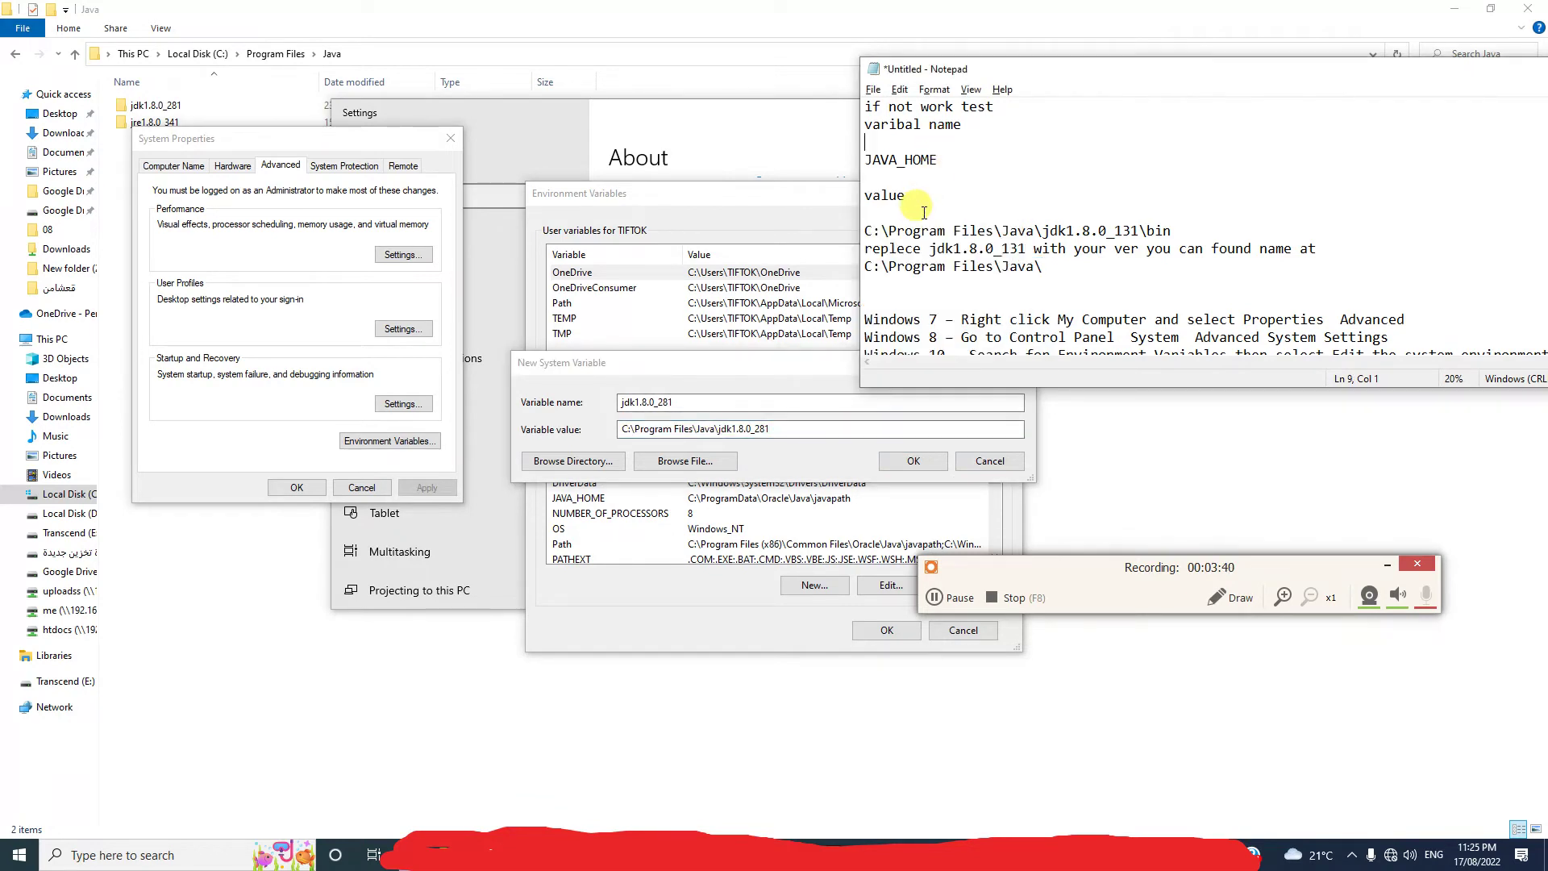
drag(937, 160, 842, 155)
key(ctrl+c)
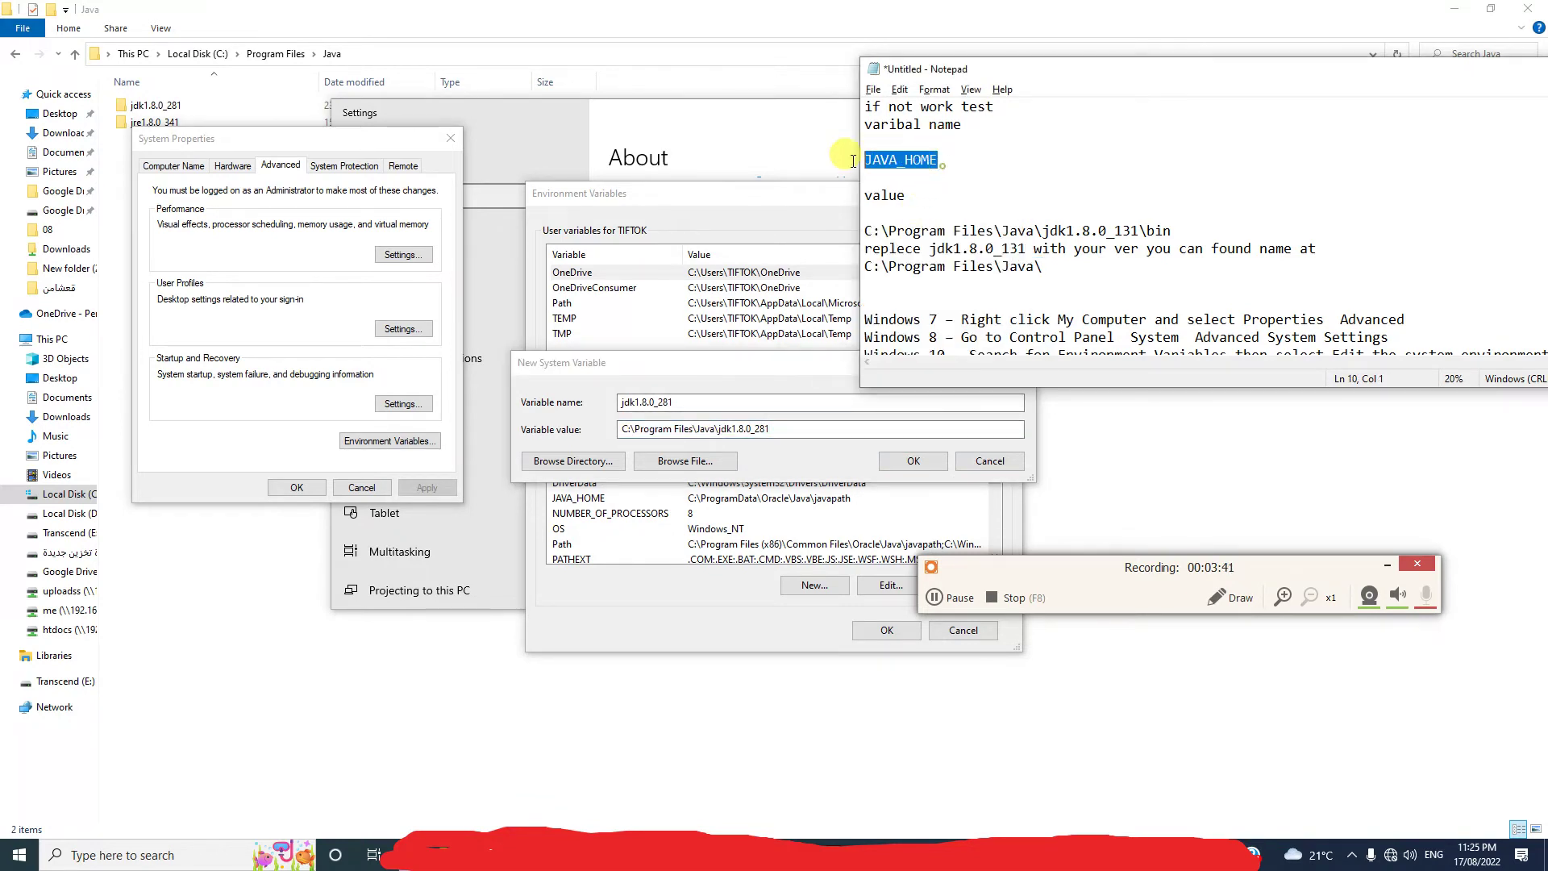
click(706, 400)
key(ctrl+v)
click(914, 461)
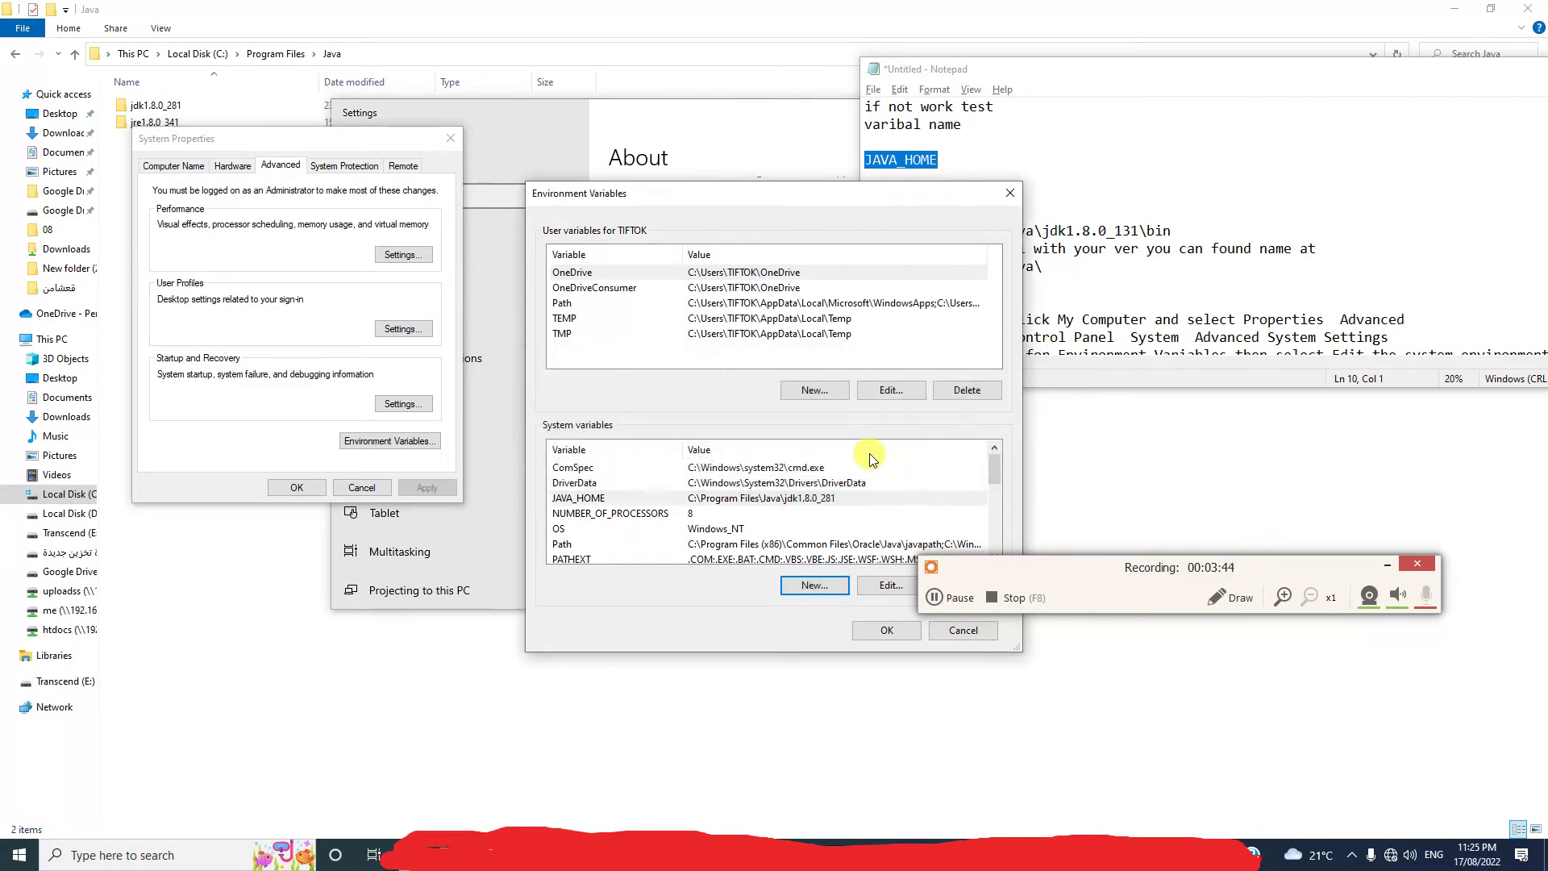
- Close Environment Variables, show the desktop, and launch the MultiDoge setup with UAC approval
click(887, 631)
key(super+m)
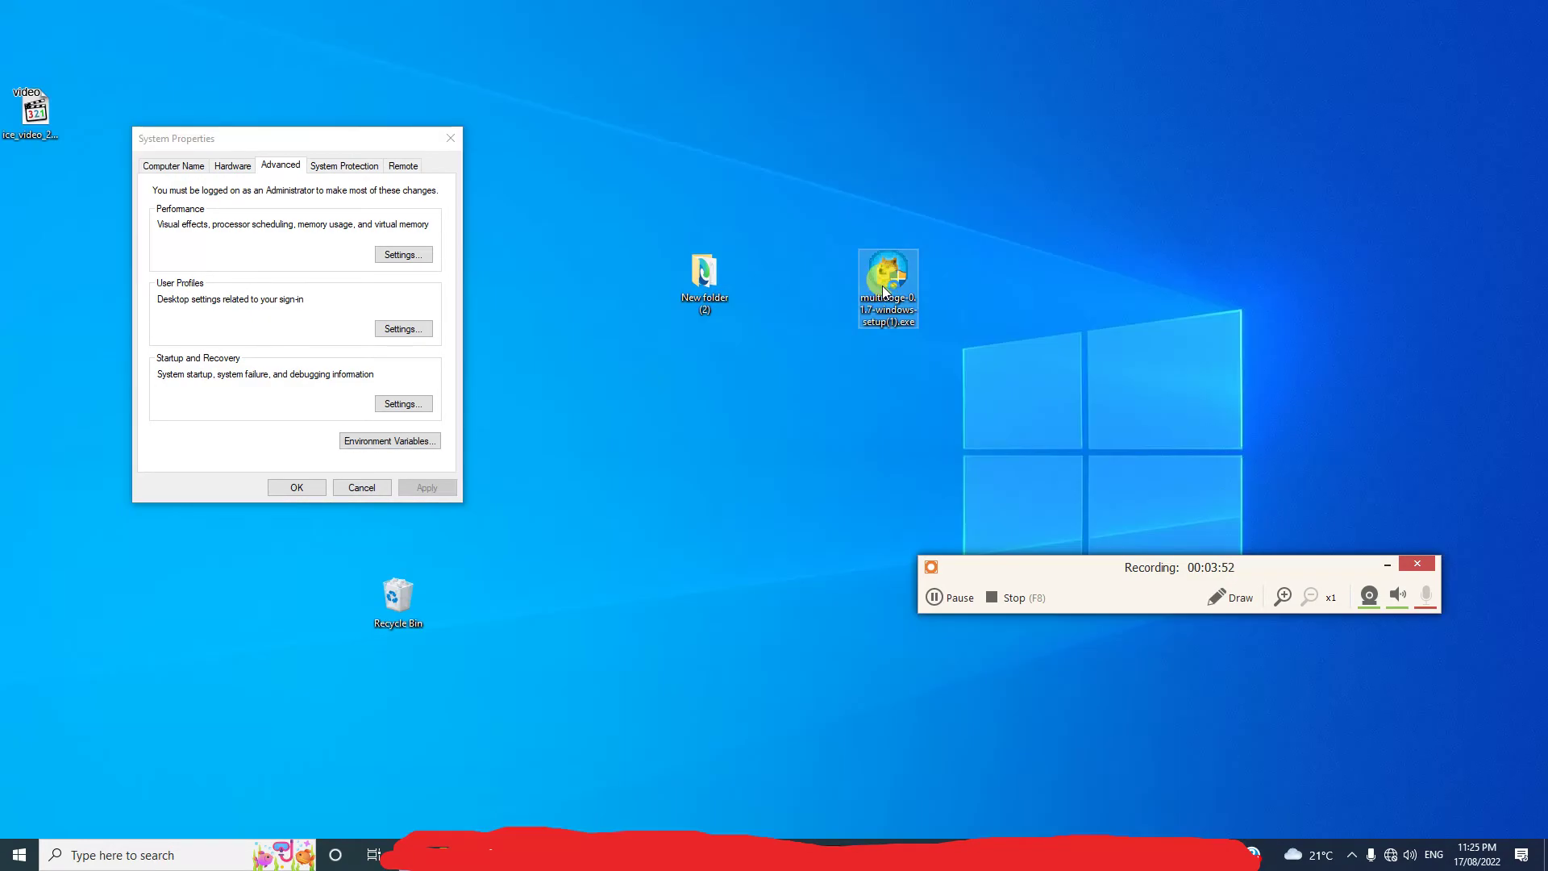
double_click(885, 290)
click(832, 476)
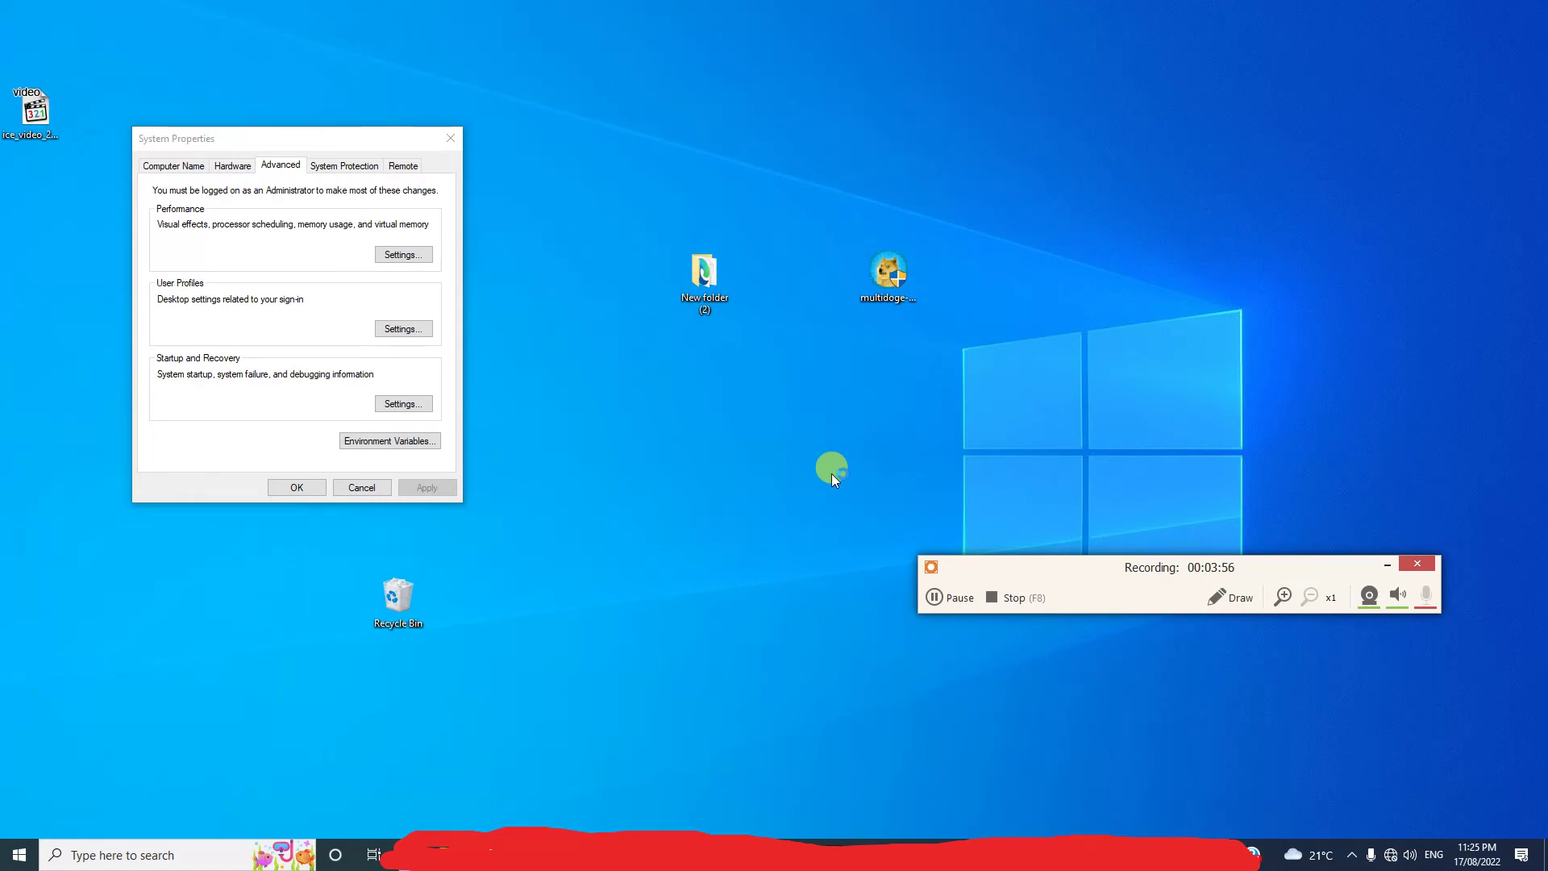
- Accept the license and install MultiDoge to the default C:\Program Files\MultiDoge-0.1.7 path
drag(818, 234, 729, 192)
click(831, 545)
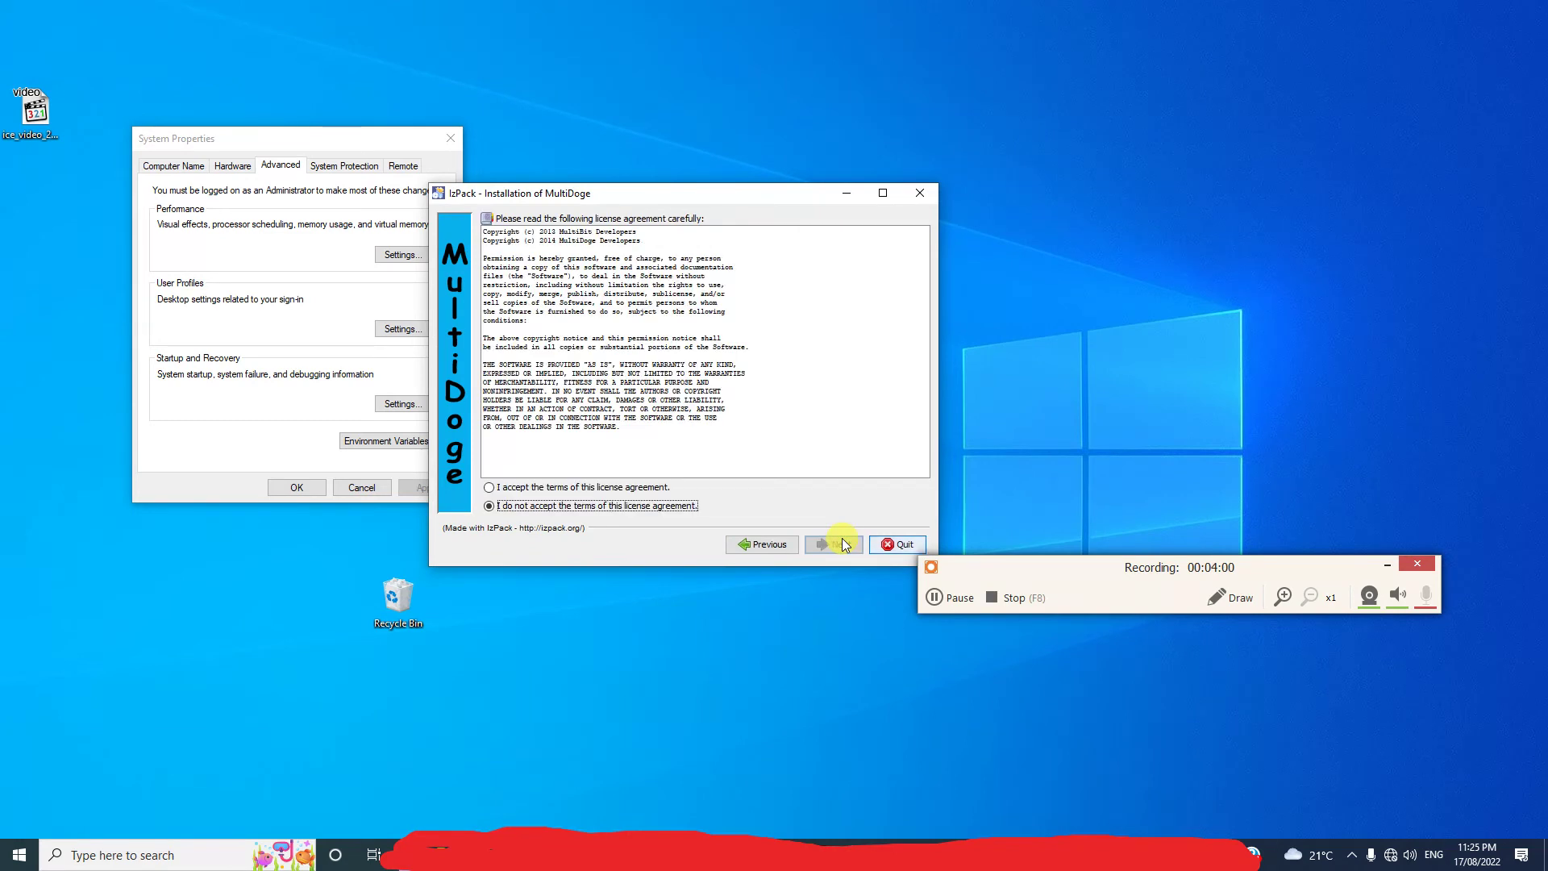
click(663, 487)
click(829, 548)
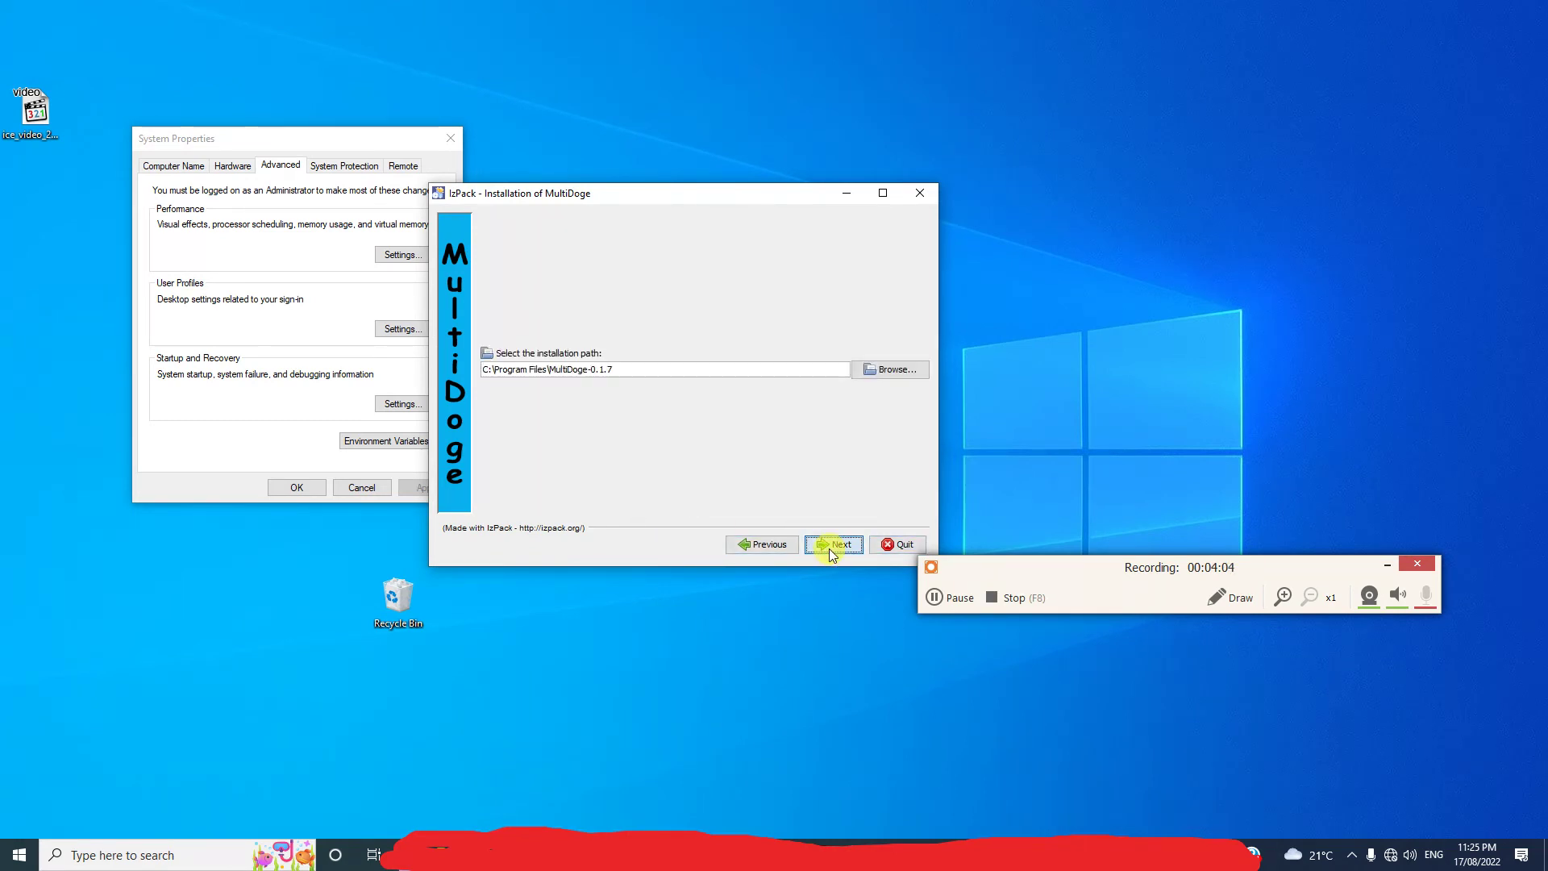
click(829, 547)
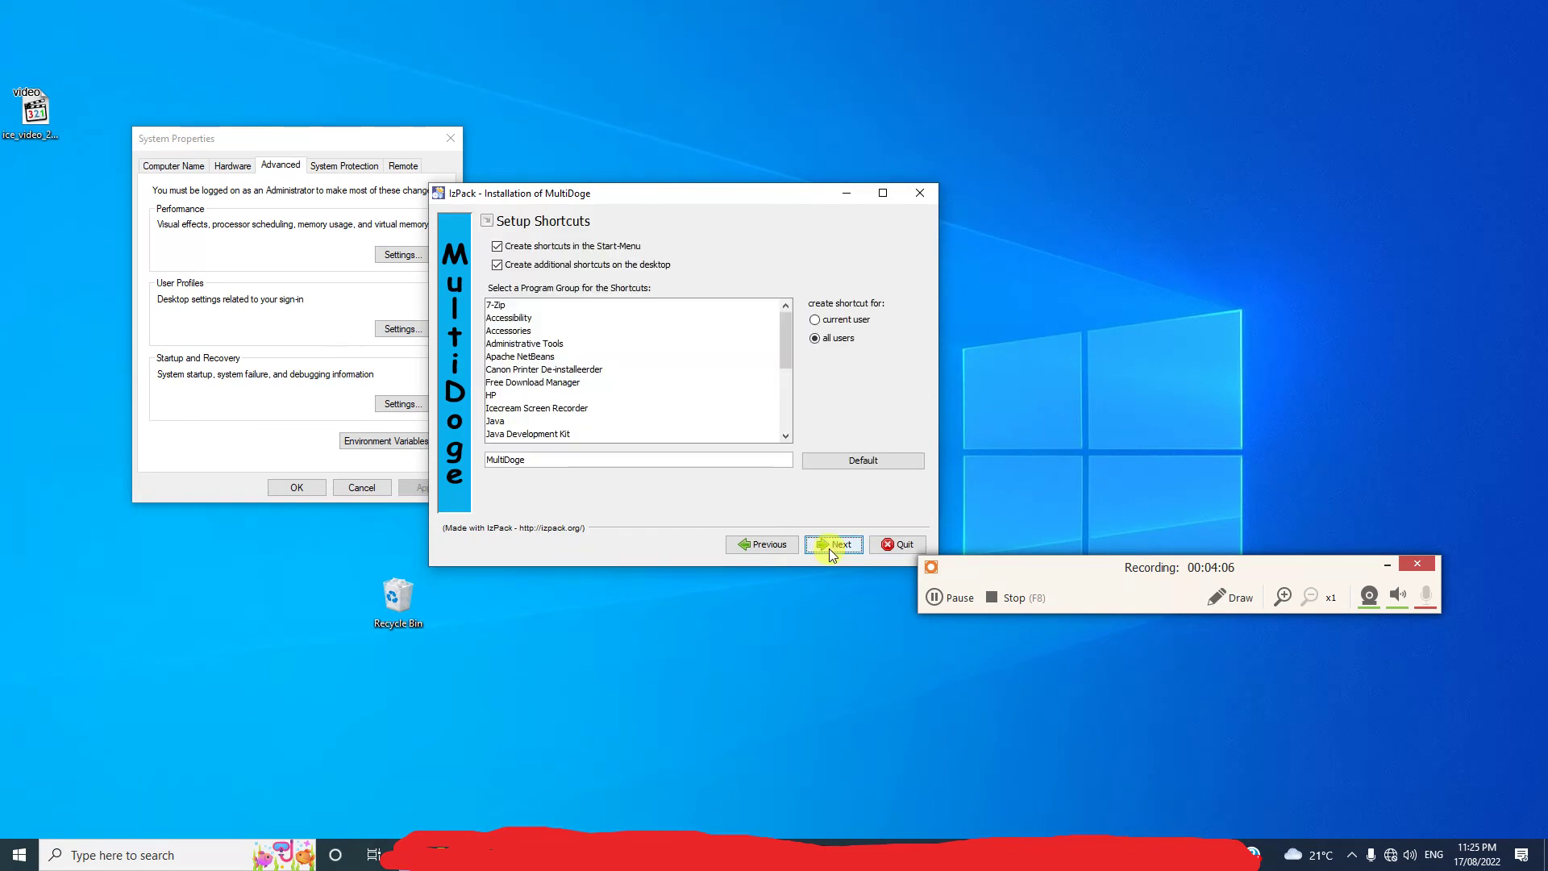
click(829, 548)
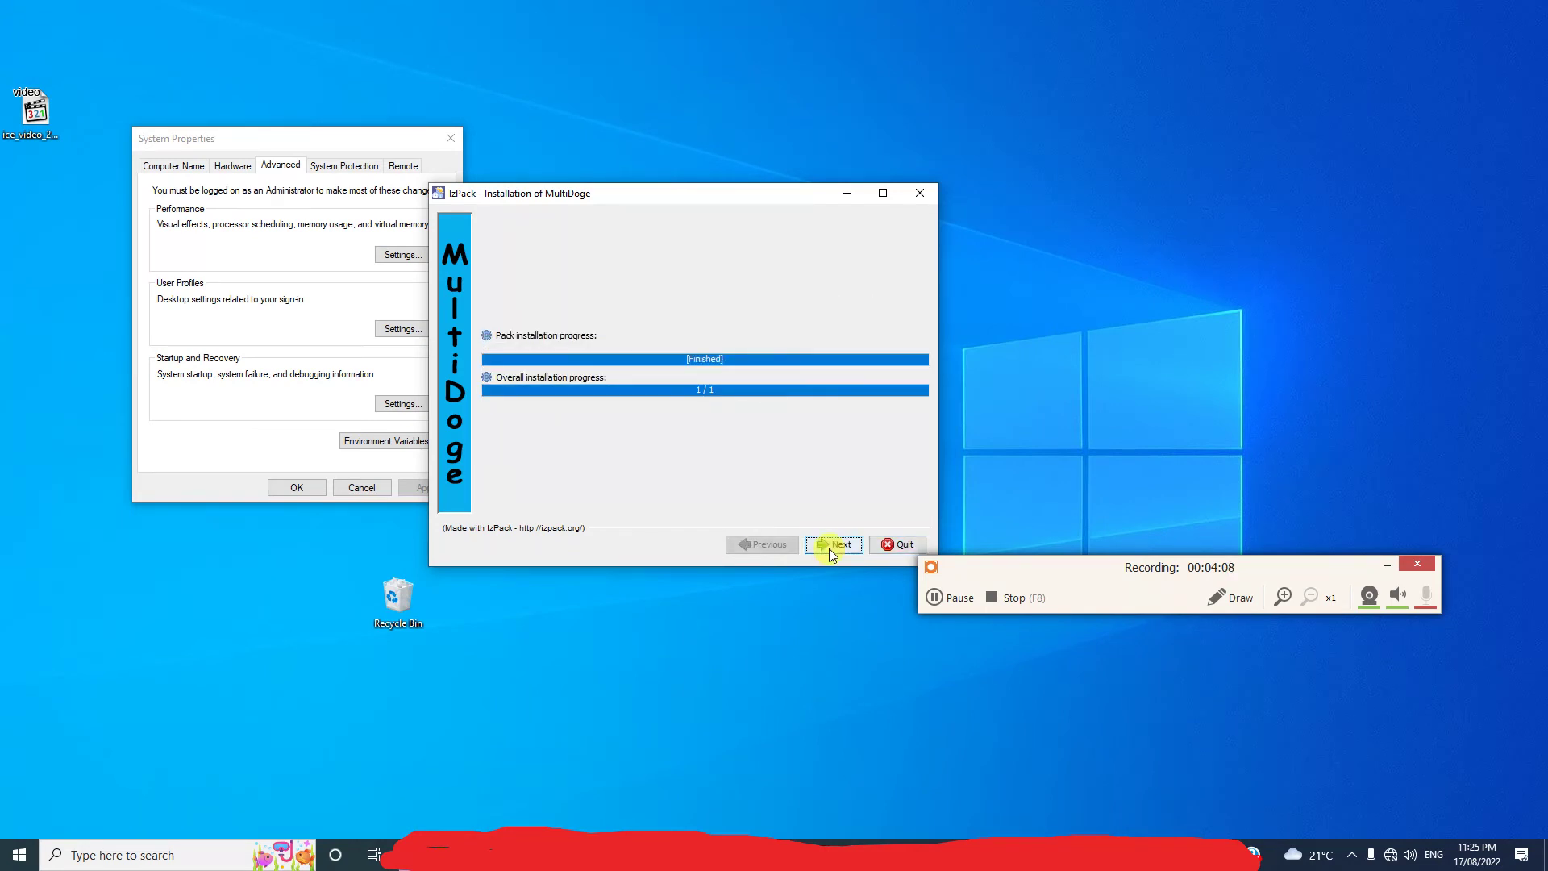
click(829, 548)
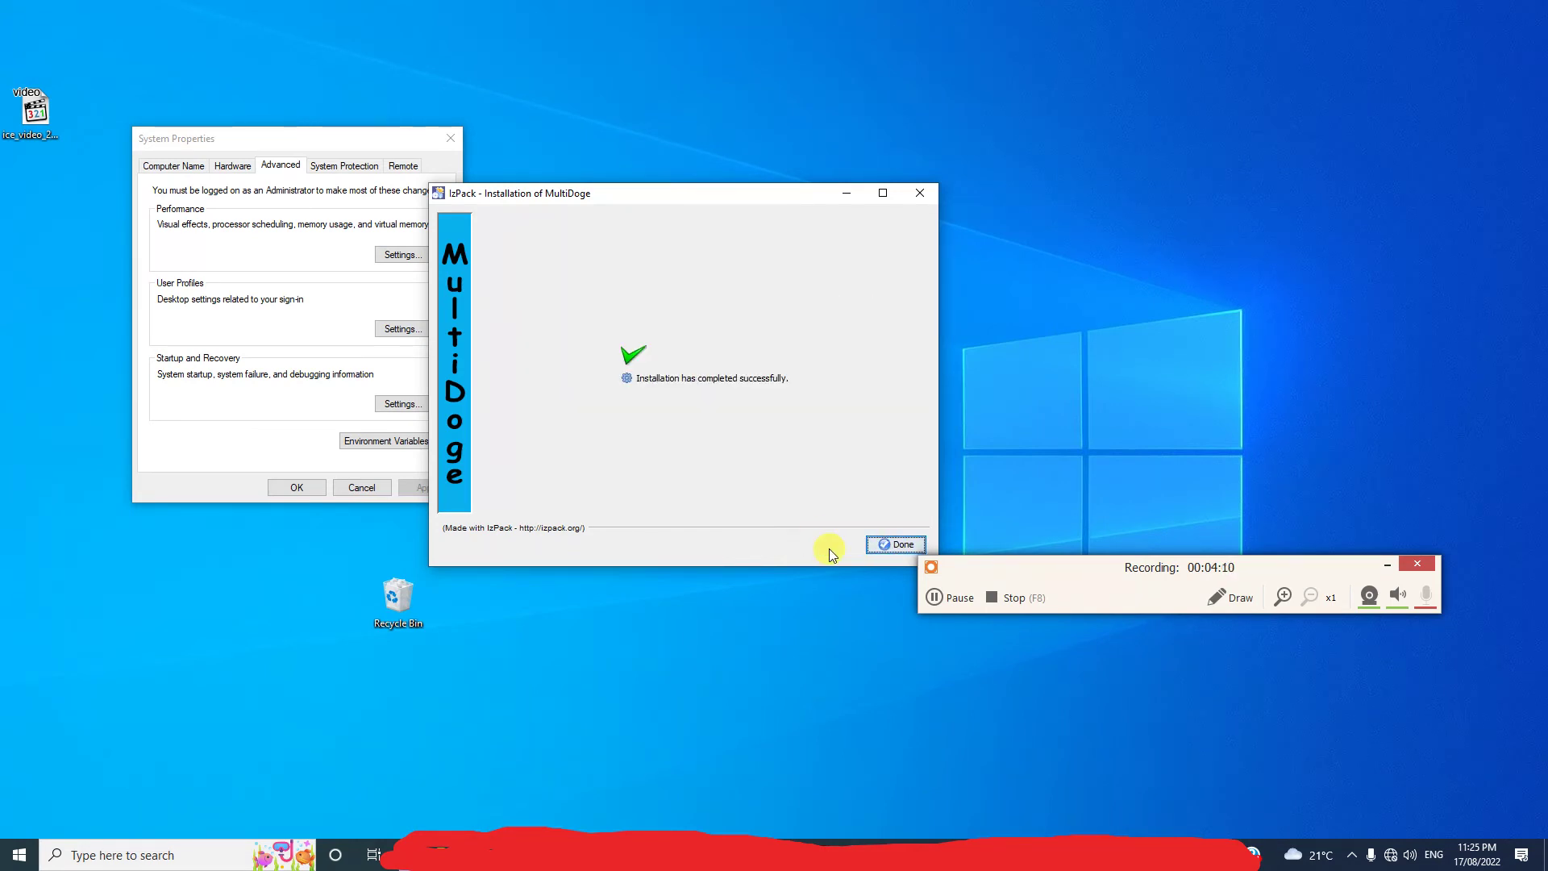
click(889, 543)
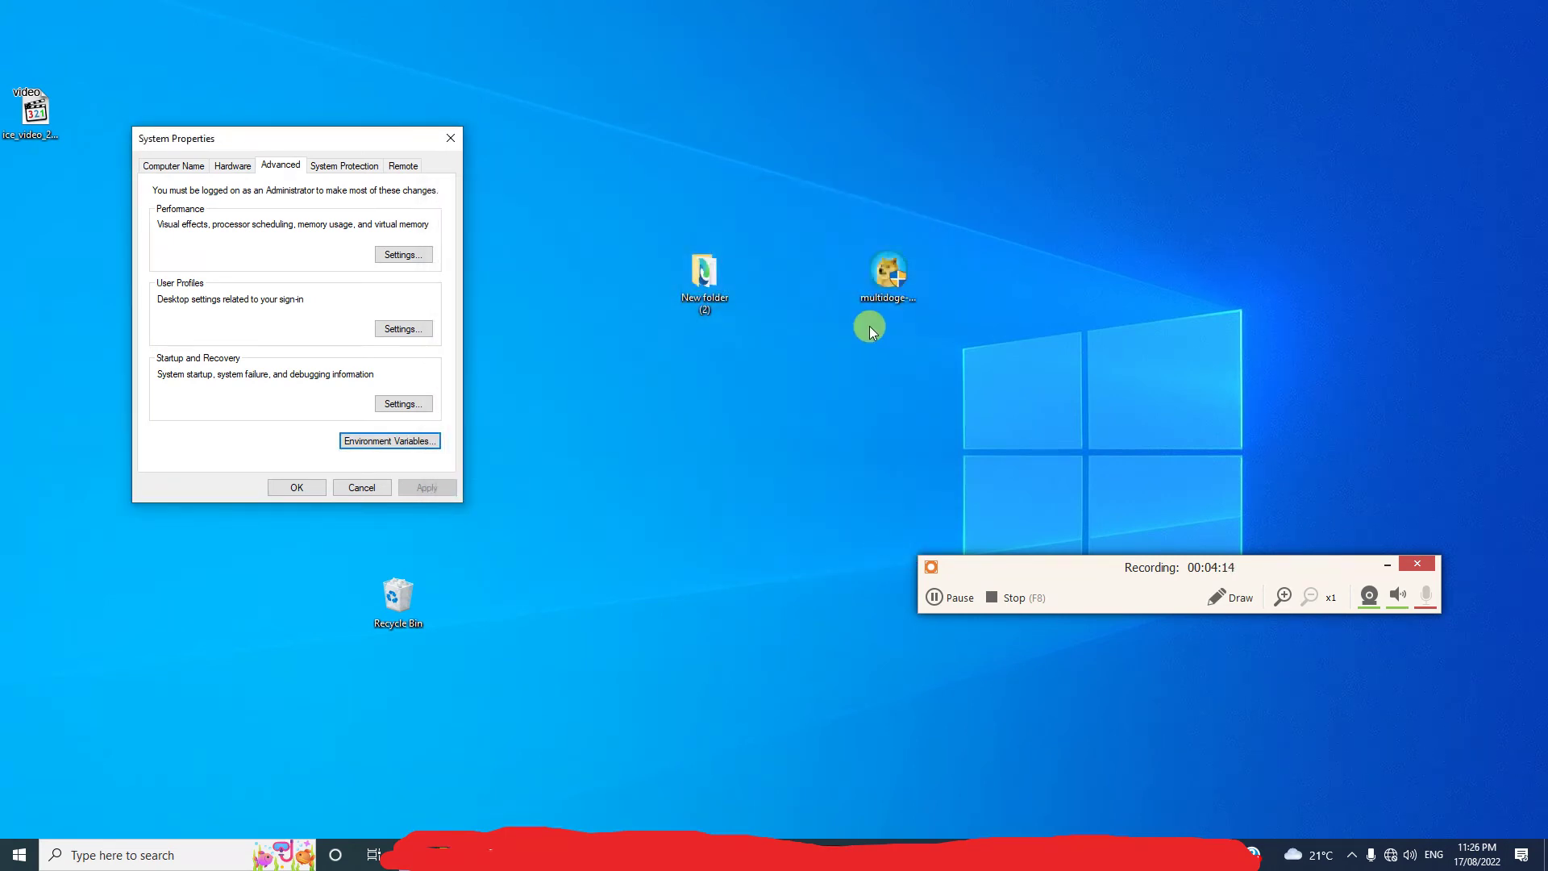
- Close System Properties, then start renaming the multidoge setup file but keep its original name
click(314, 484)
click(894, 278)
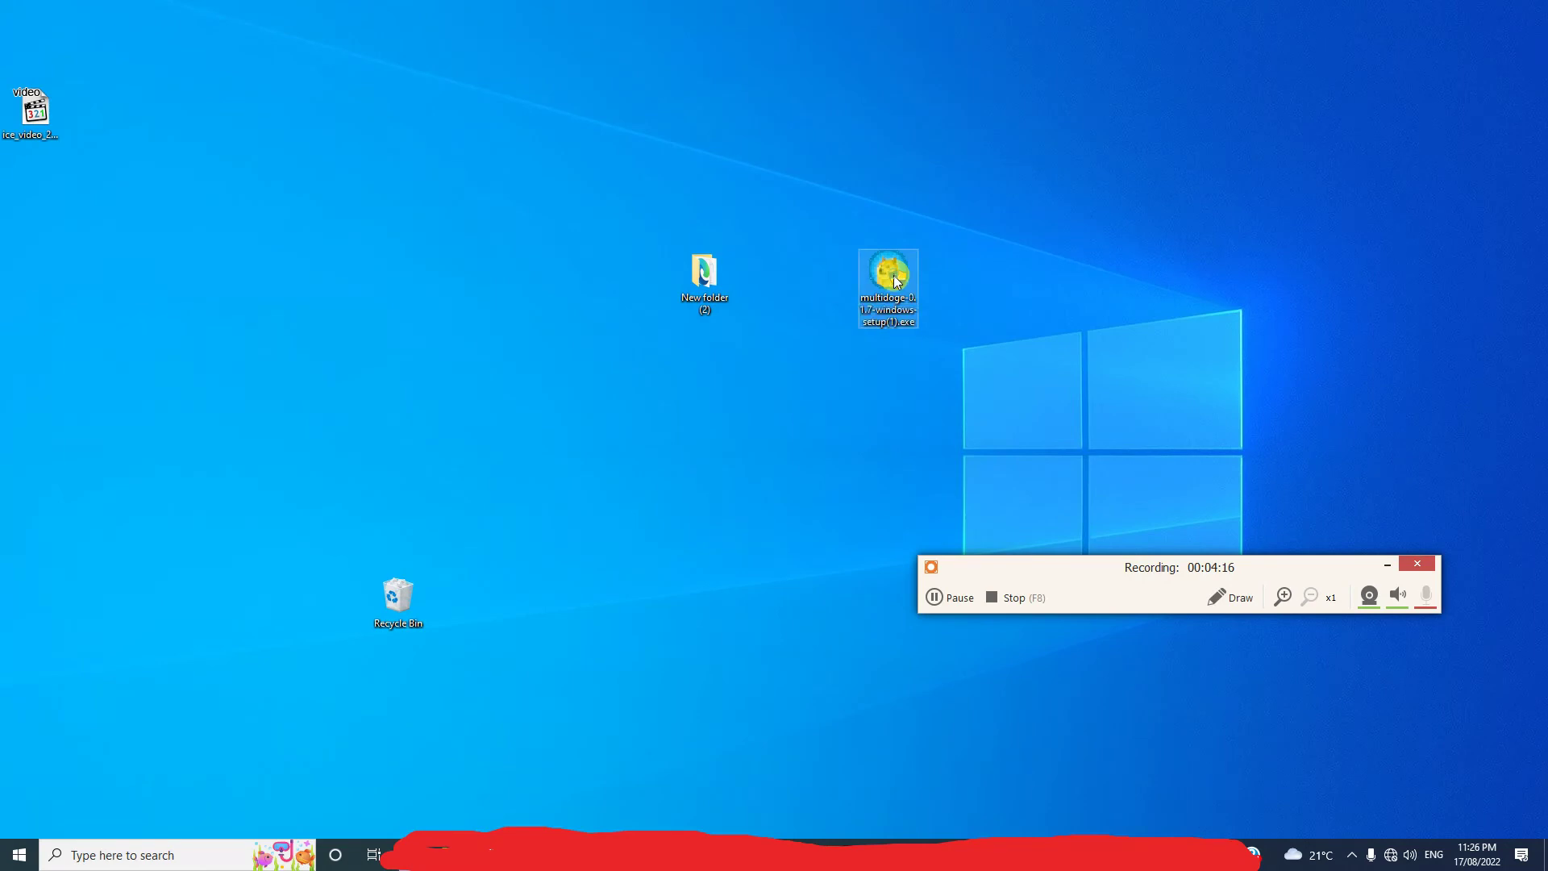
right_click(895, 280)
click(921, 709)
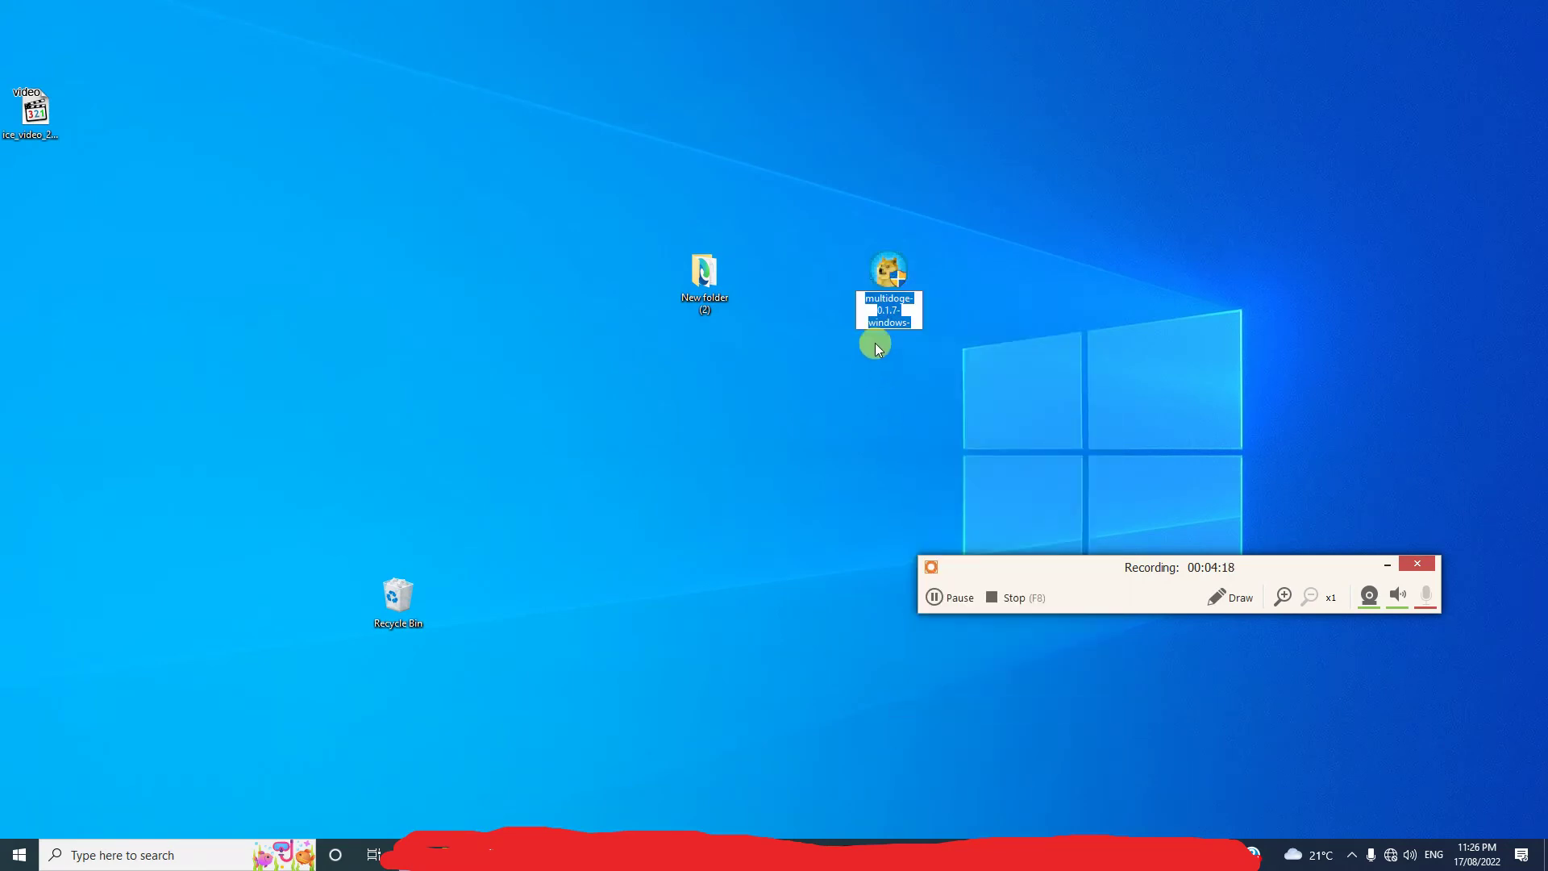
drag(864, 299, 916, 307)
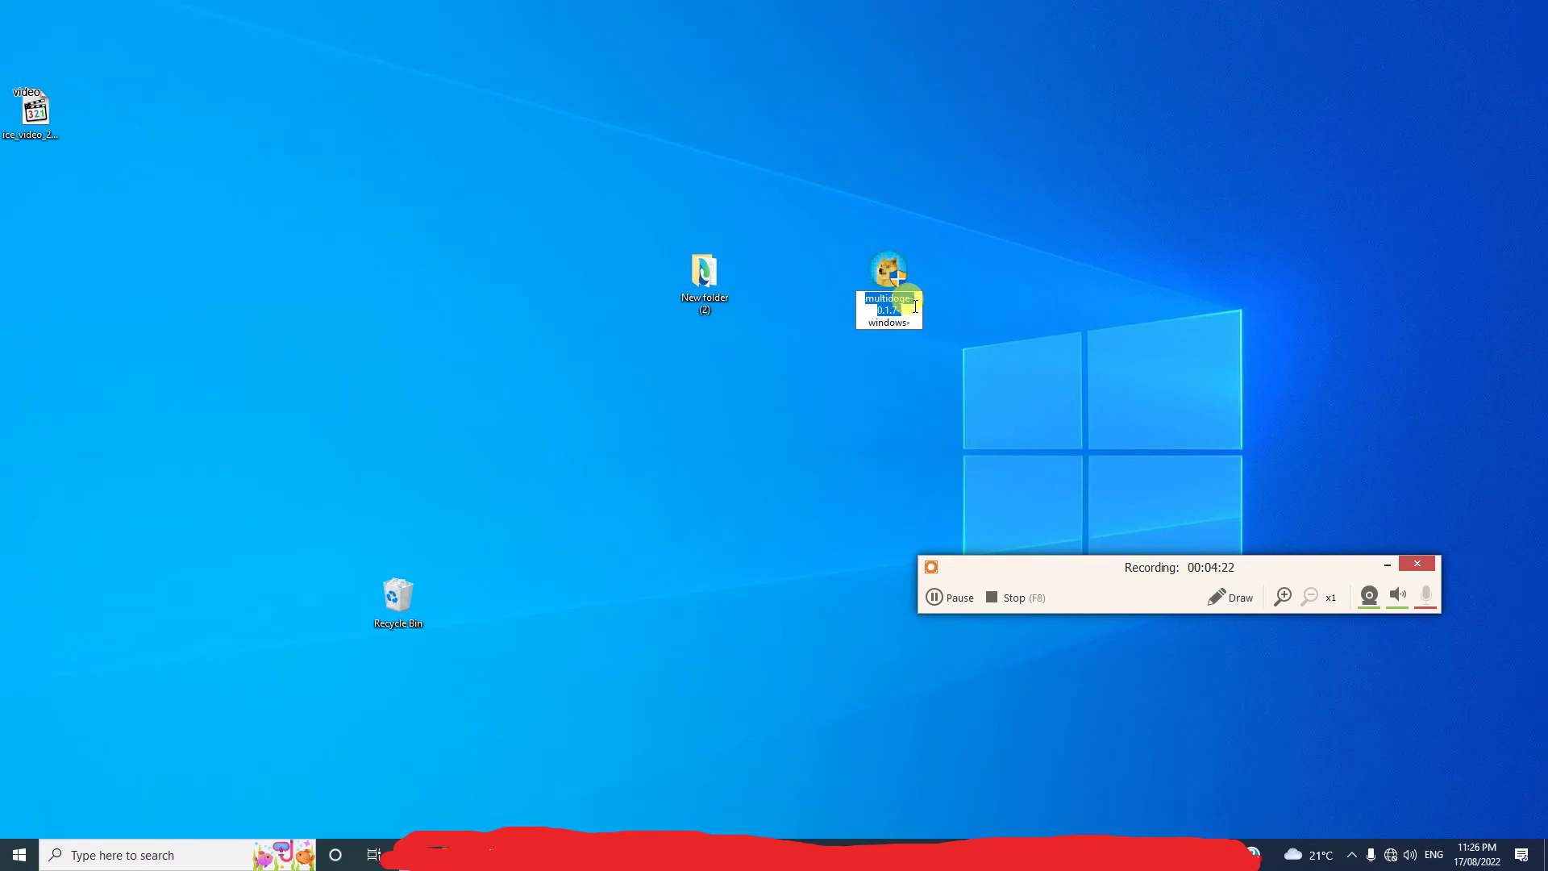
click(1018, 435)
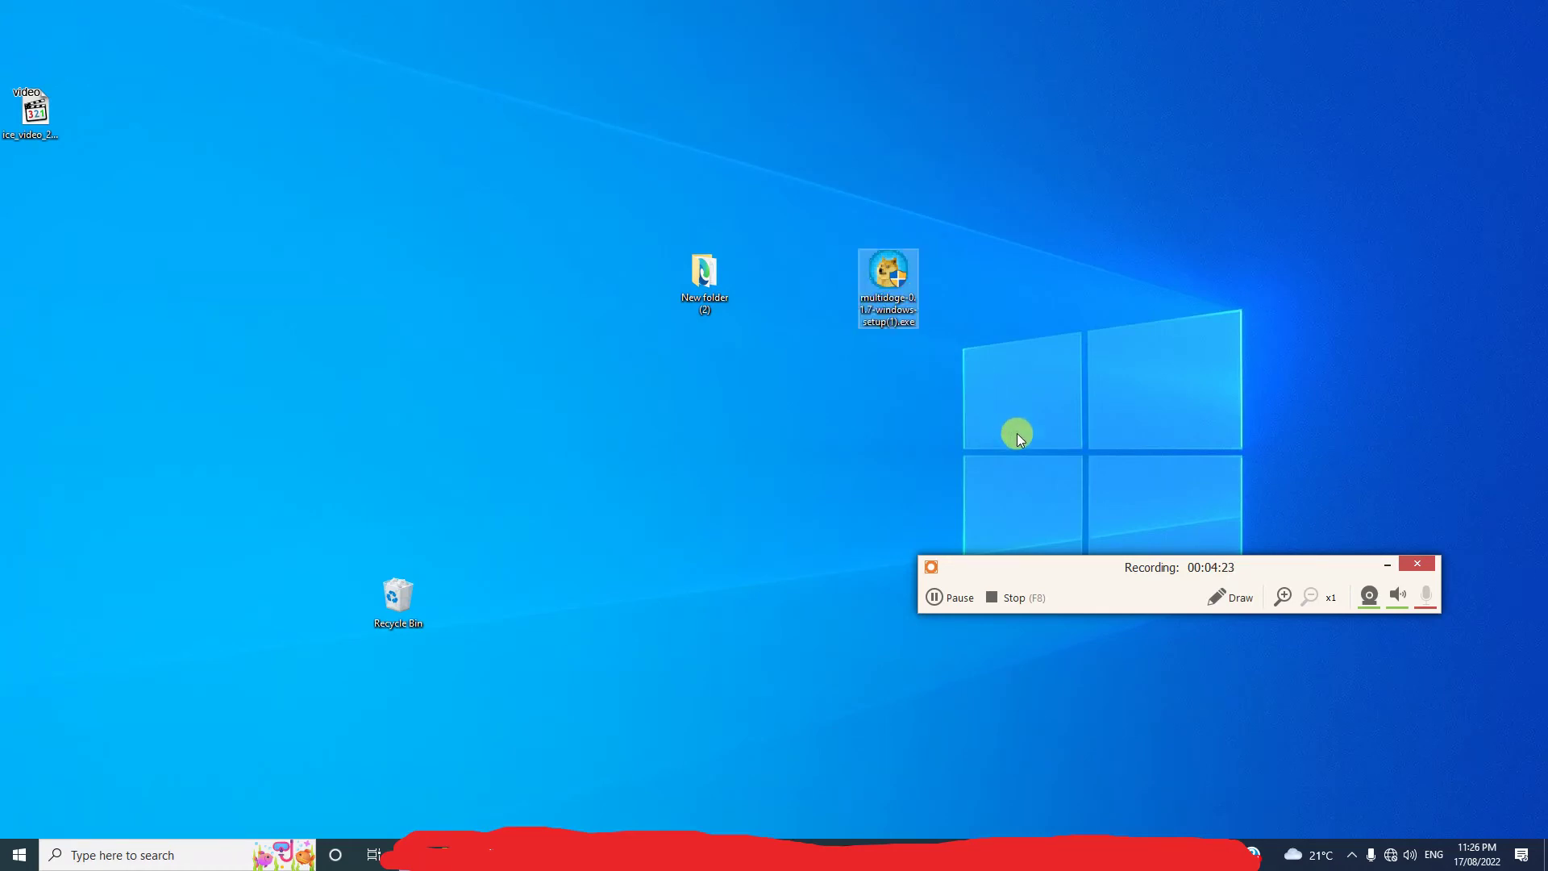
- Browse in File Explorer to C:\Program Files\MultiDoge-0.1.7
click(989, 571)
key(super+e)
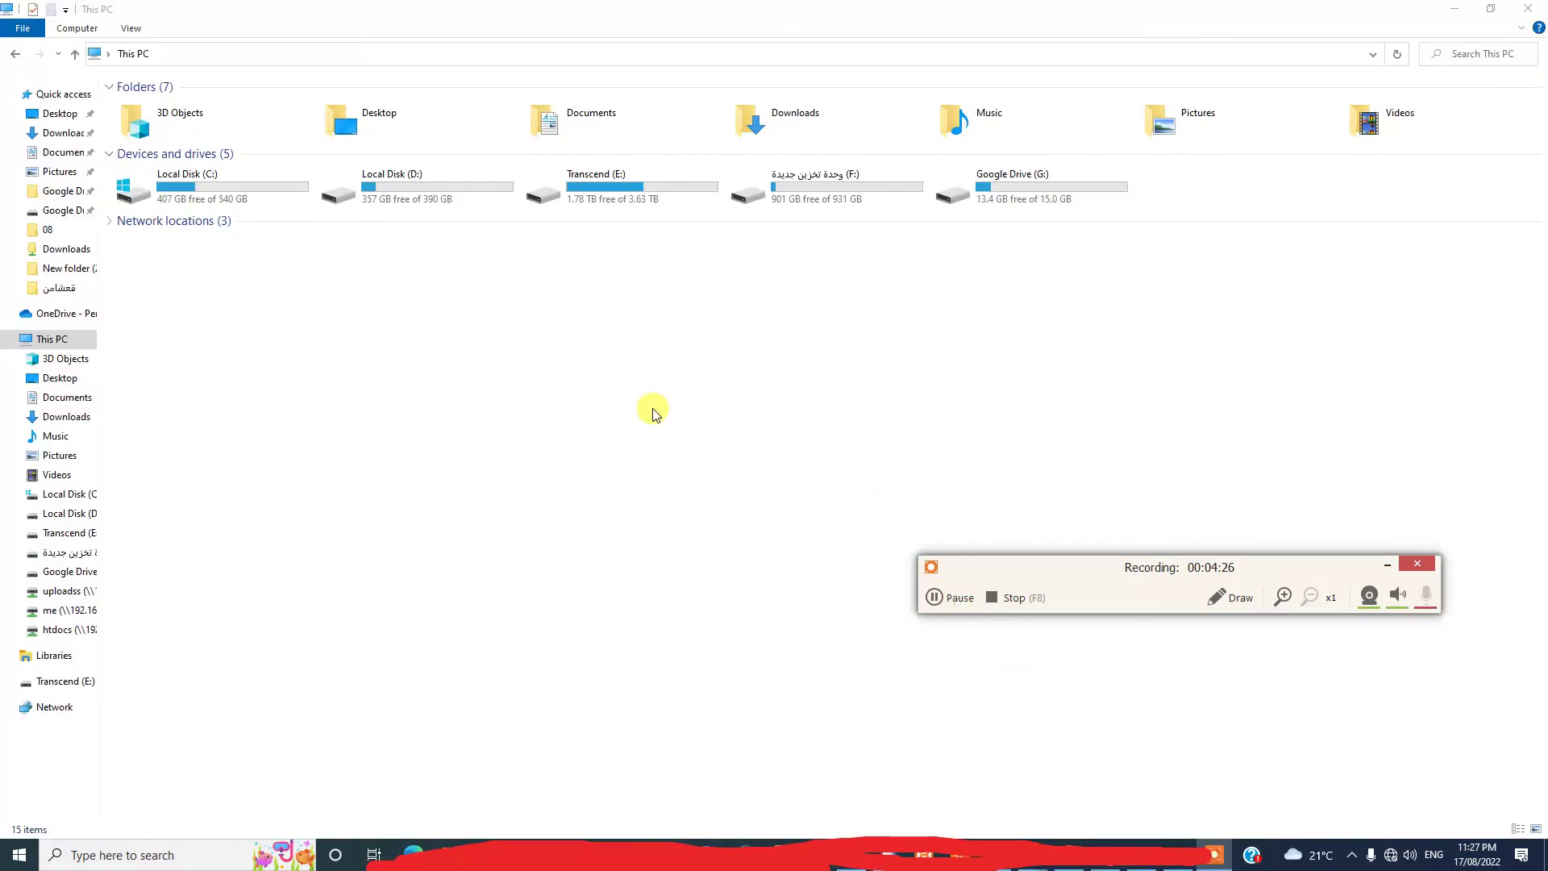
double_click(204, 196)
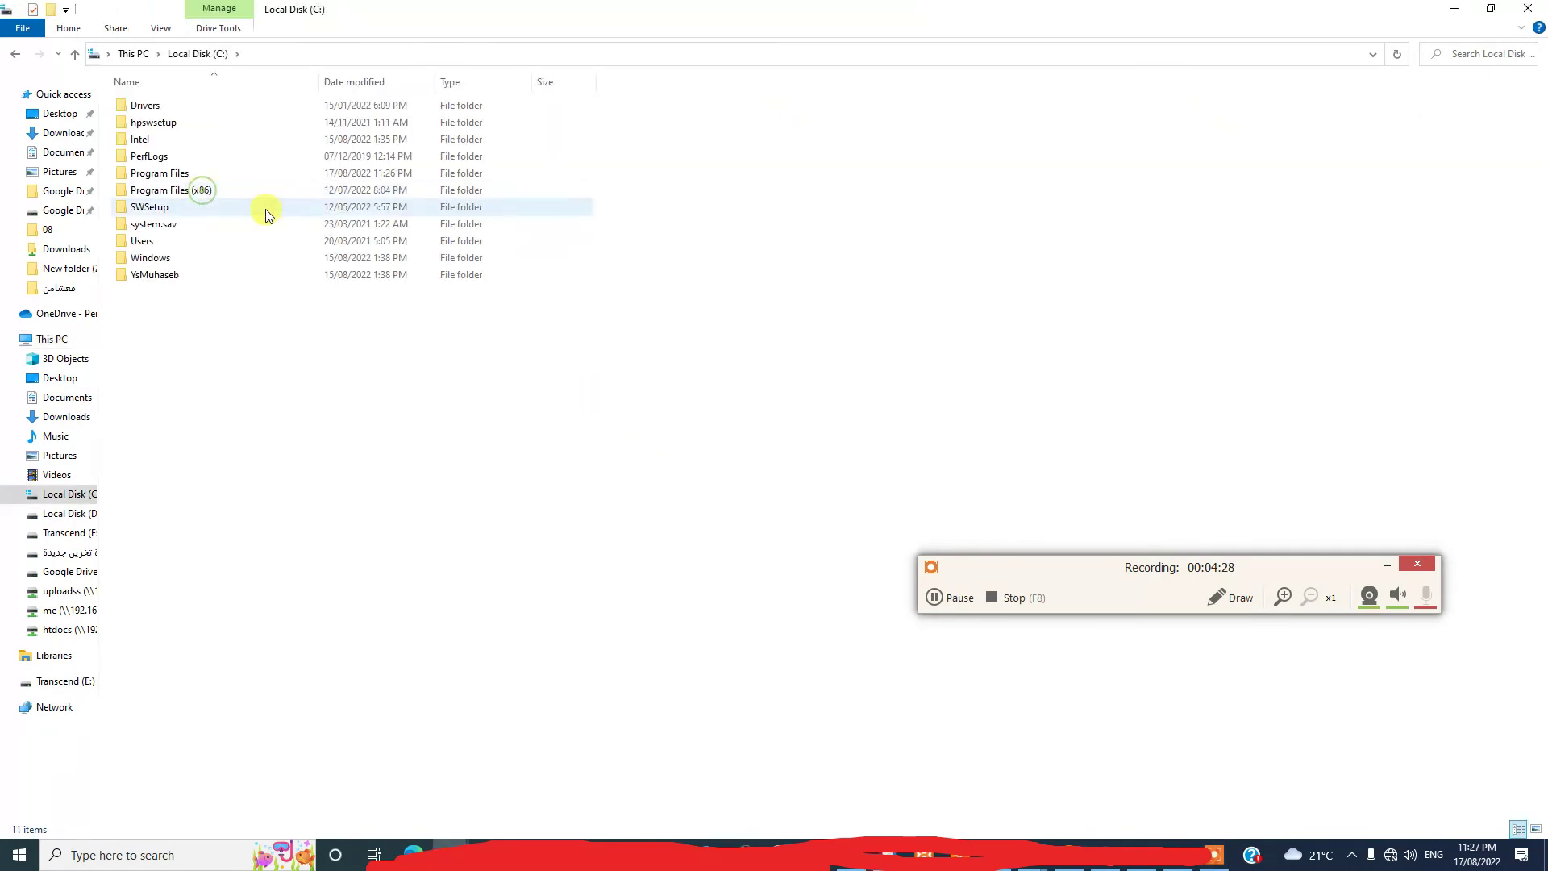
mouse_move(207, 238)
double_click(189, 172)
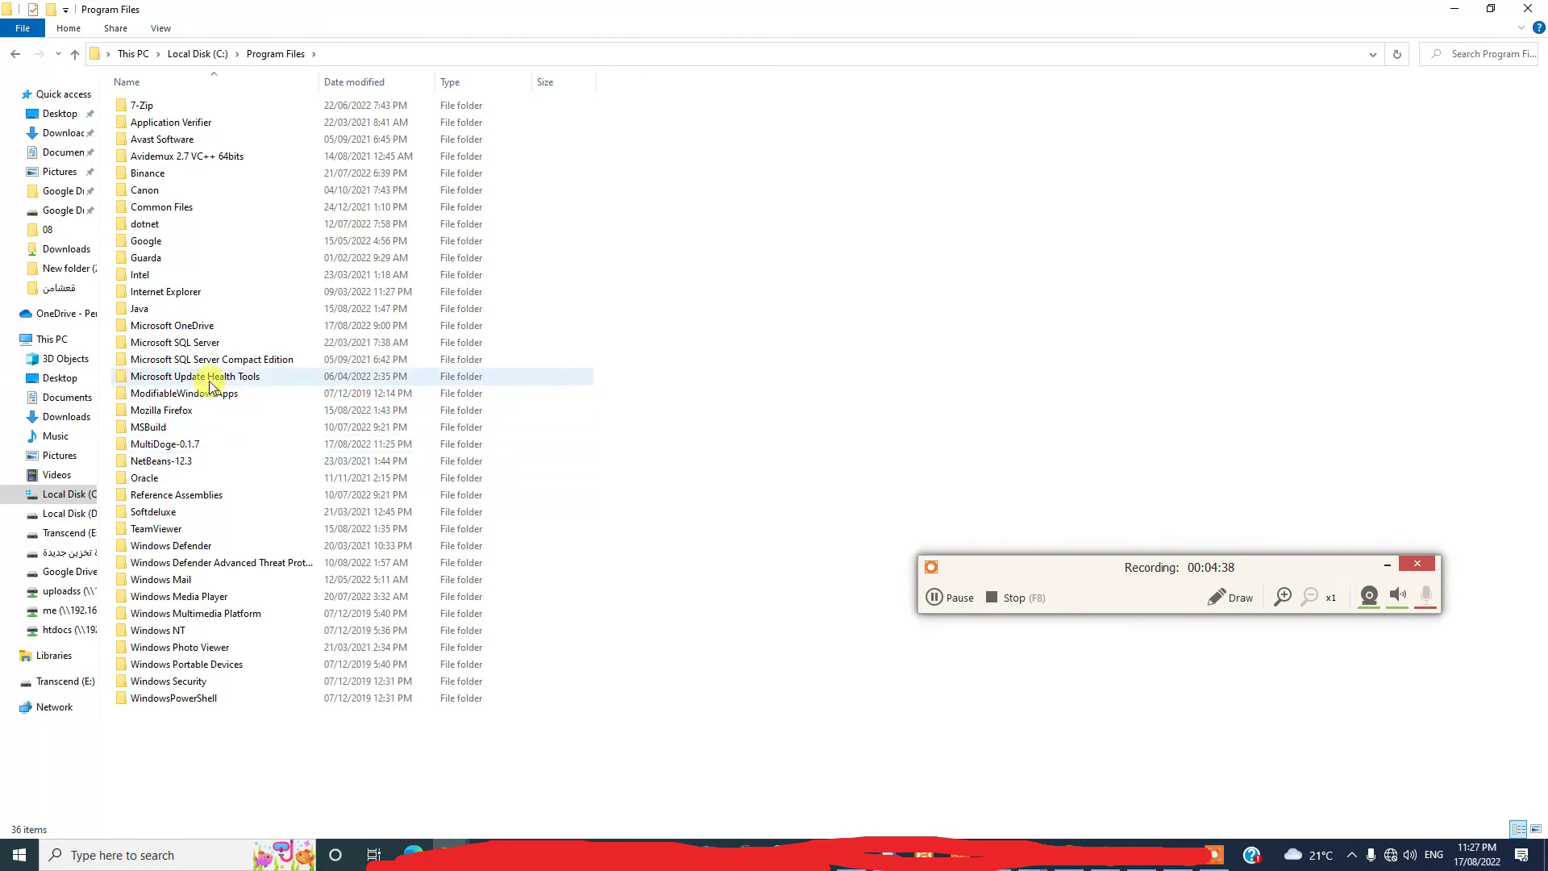
double_click(206, 440)
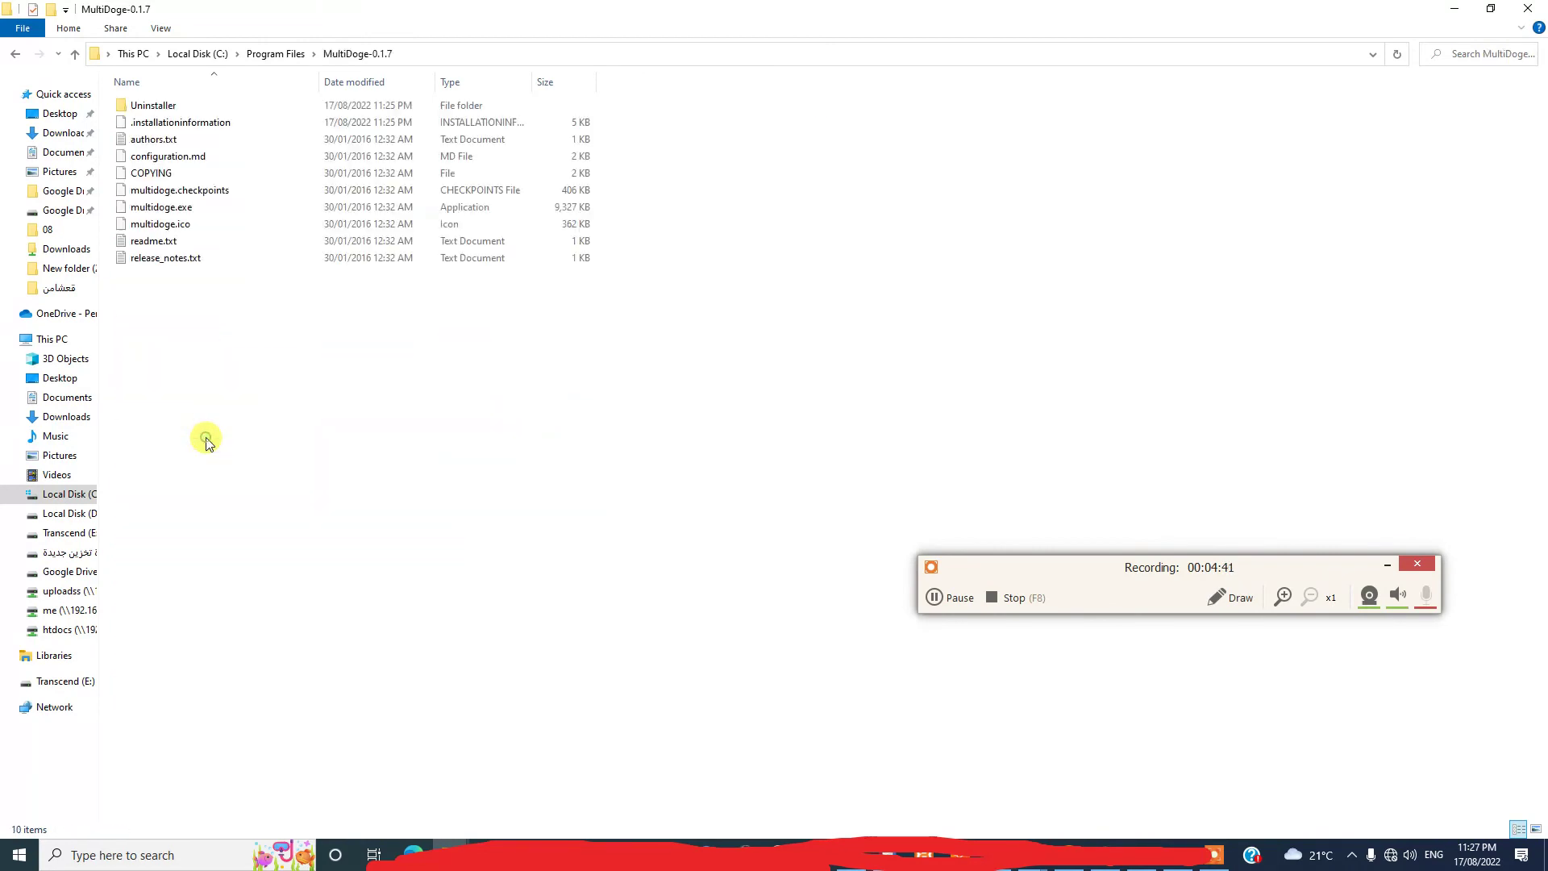
- Send multidoge.exe to the desktop as a shortcut and close Explorer
right_click(227, 210)
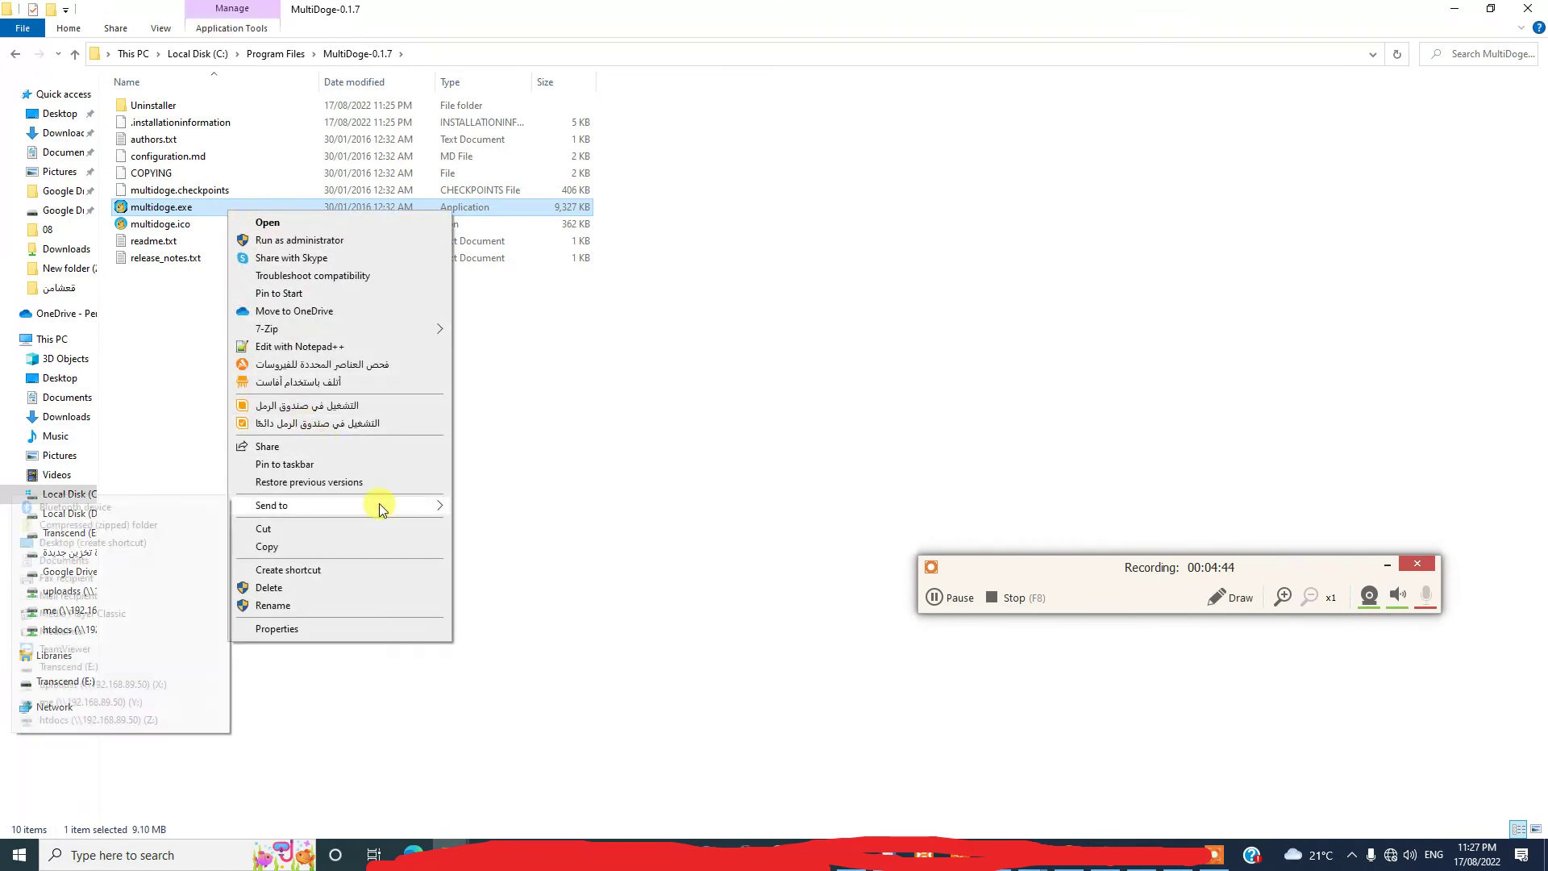
mouse_move(379, 503)
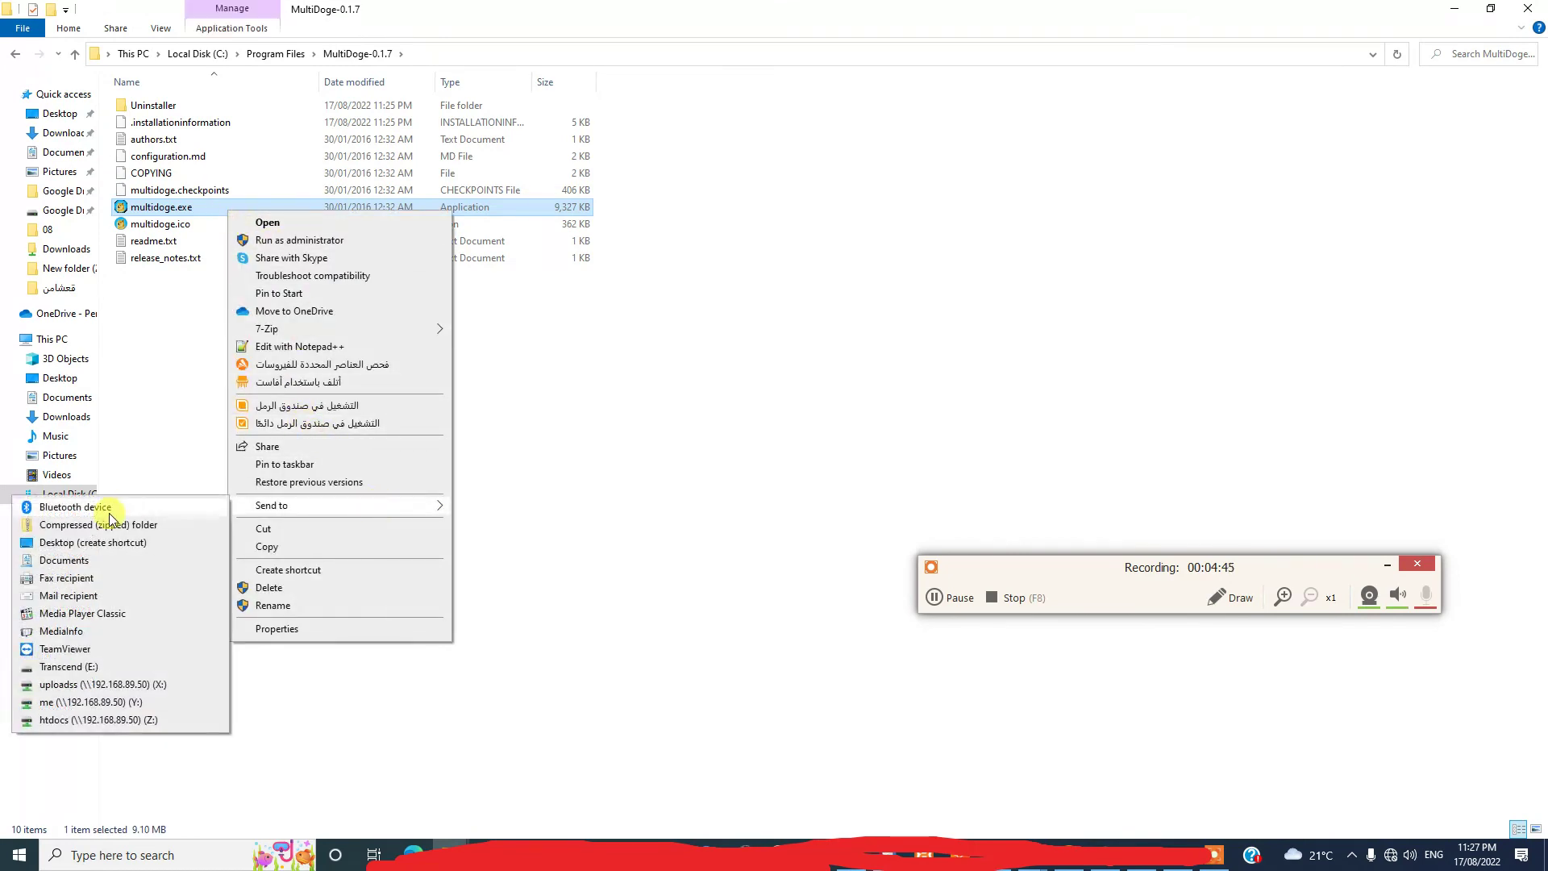
click(151, 545)
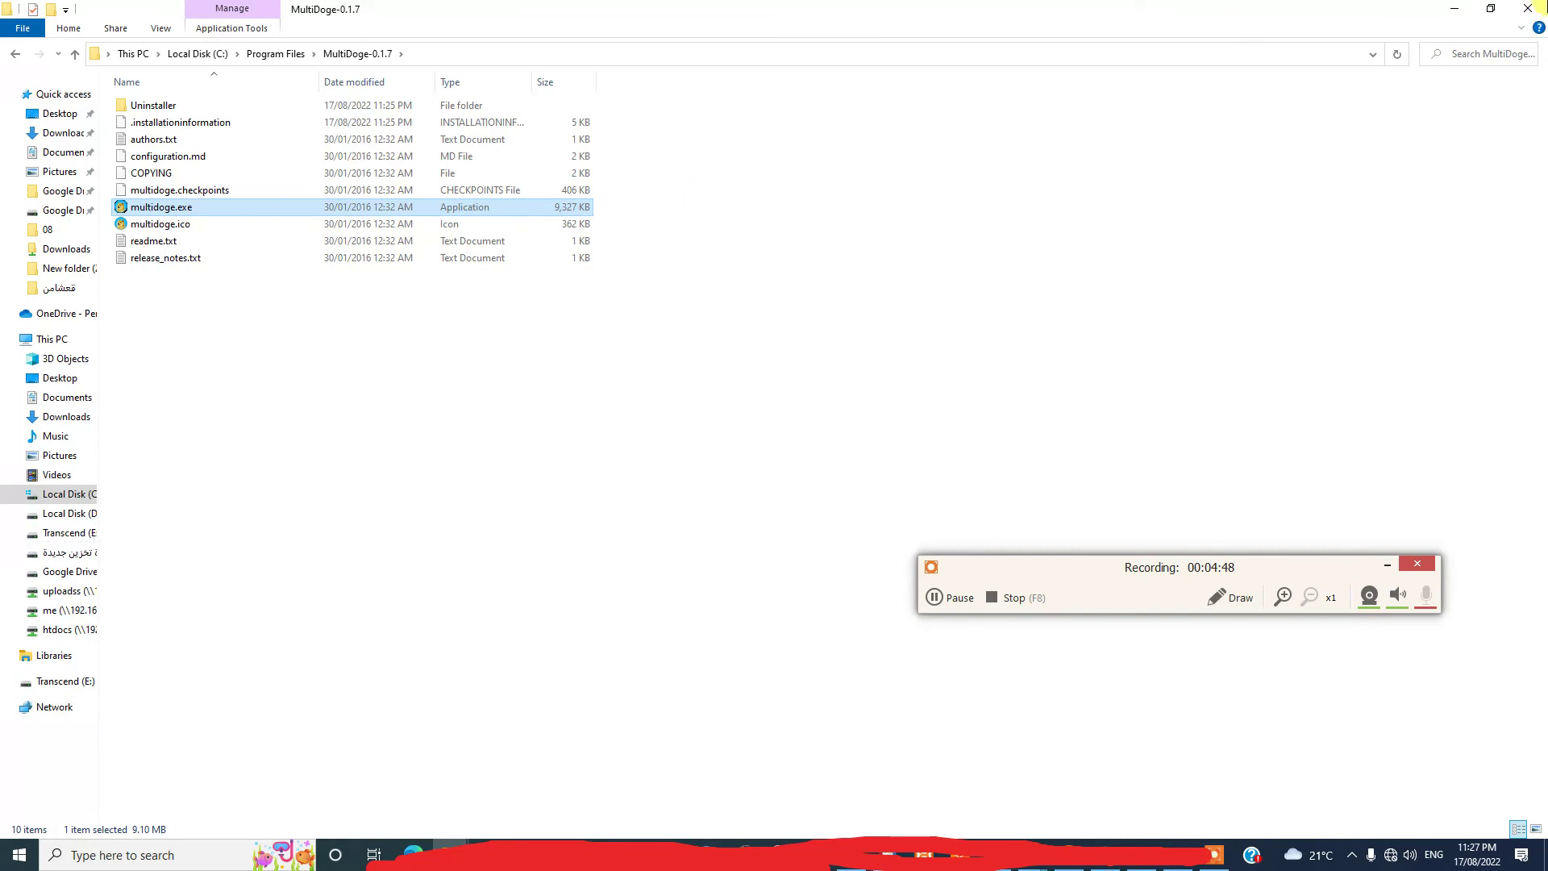
click(1528, 9)
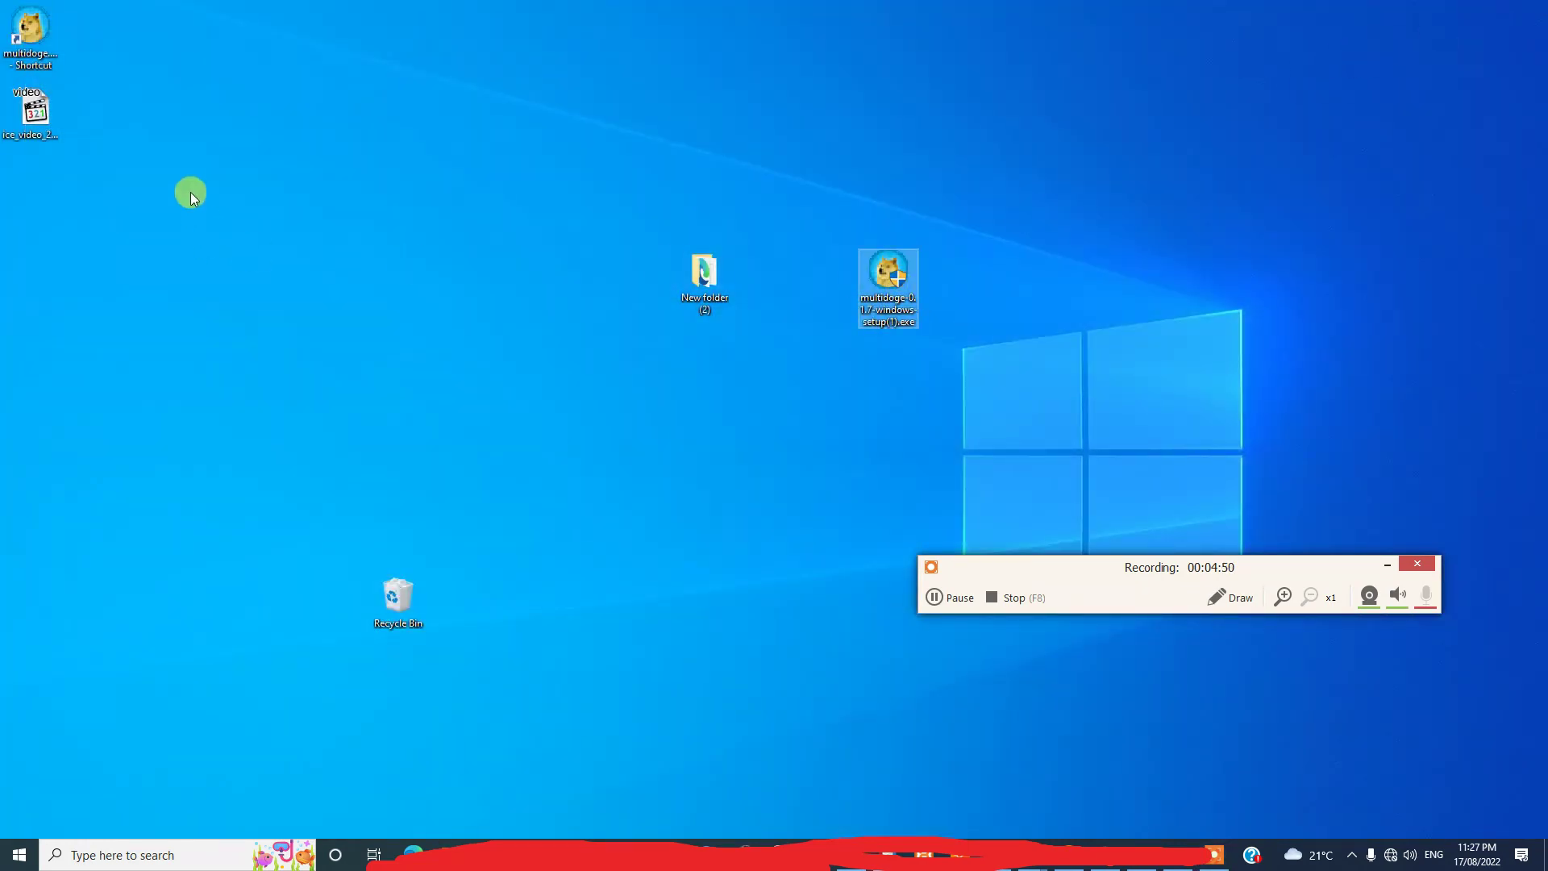
- Select the new multidoge.exe shortcut on the desktop
click(30, 32)
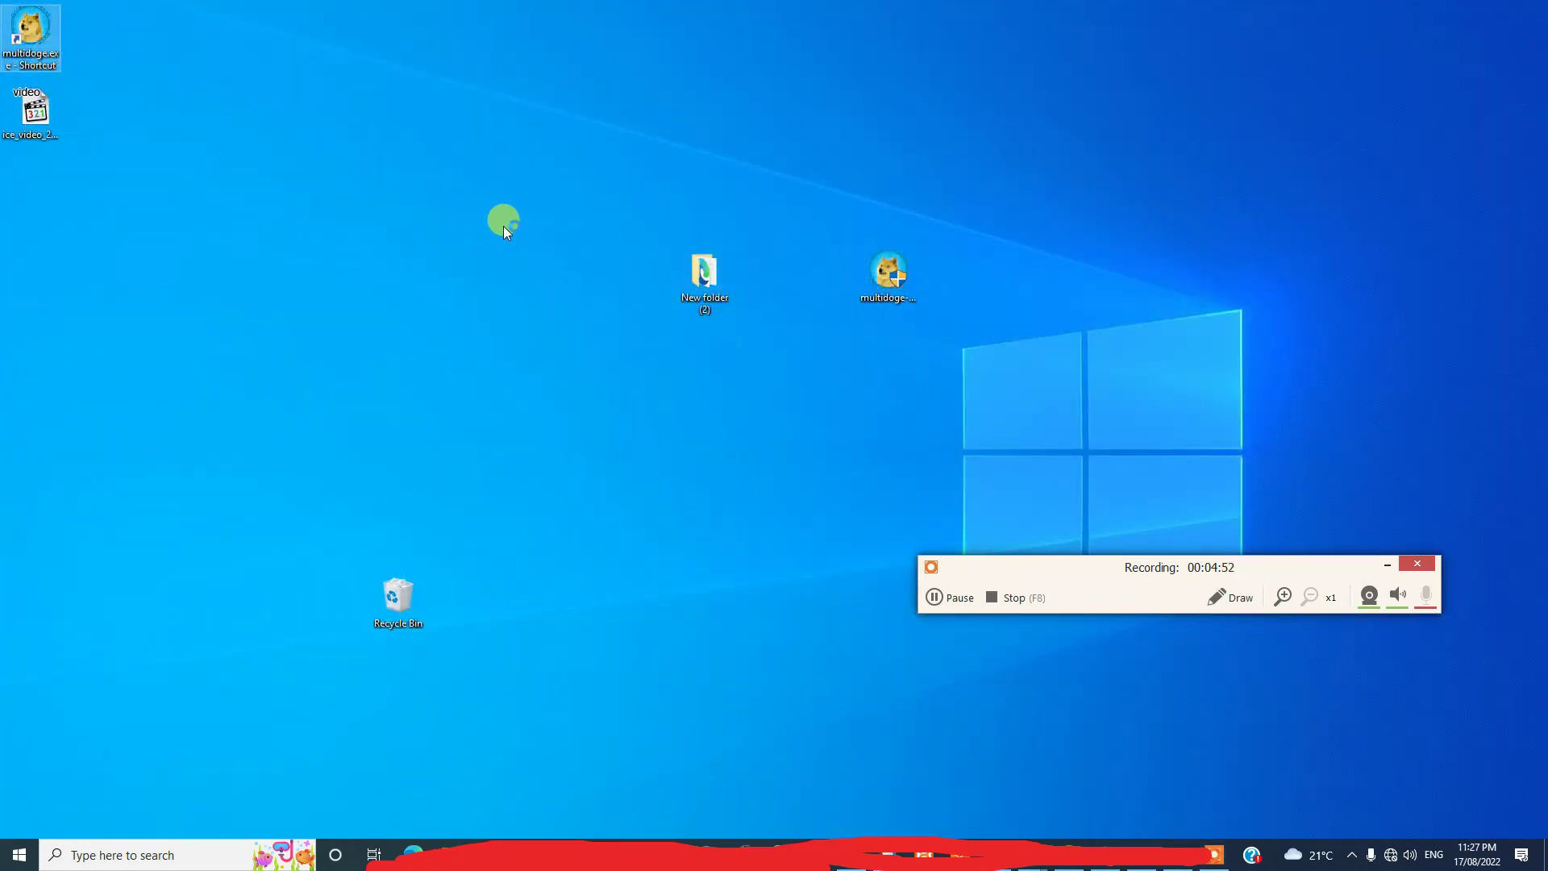